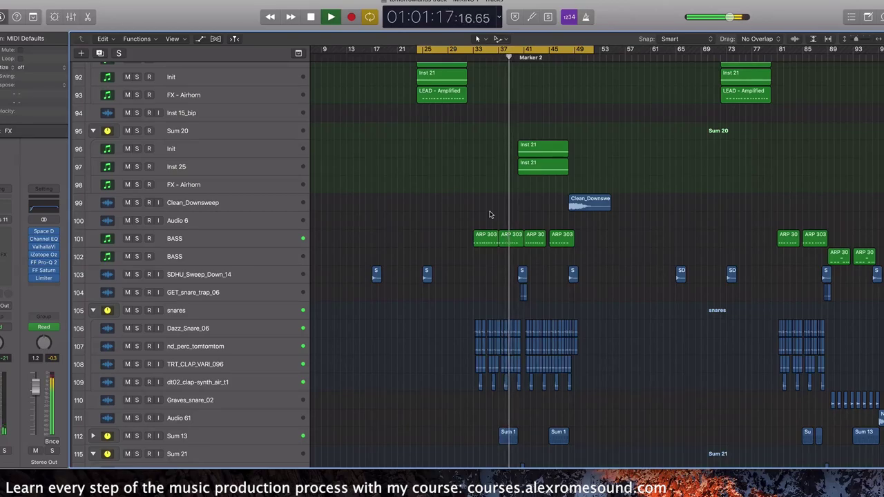
# Step: Solo the KICK track stack, set the cycle range from bar 33 to bar 48, and play the start of it
pyautogui.scroll(10, 609, 263)
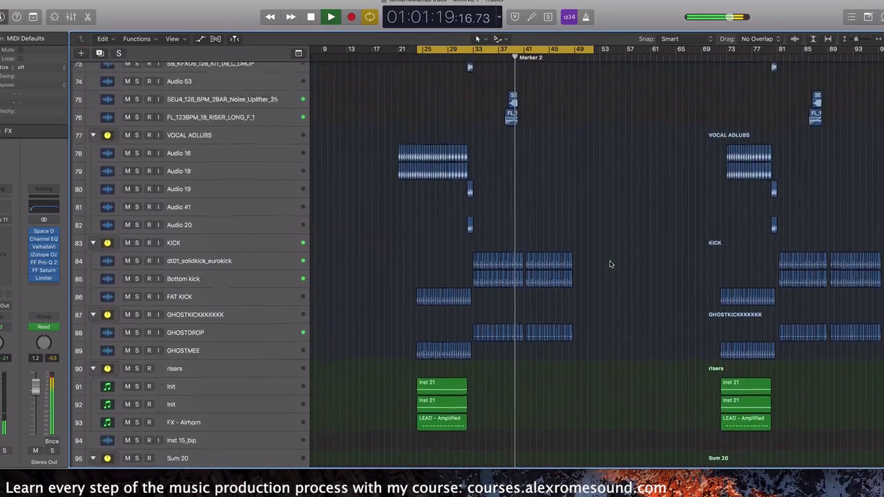
pyautogui.scroll(15, 610, 263)
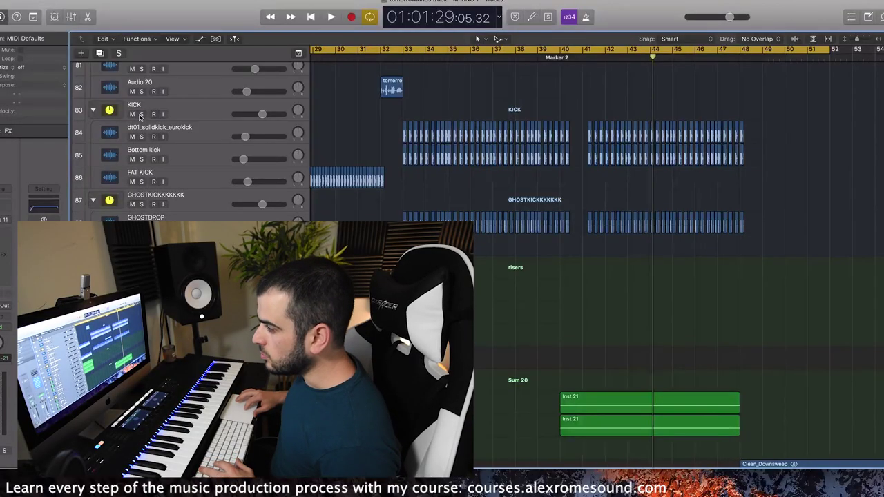
pyautogui.click(141, 114)
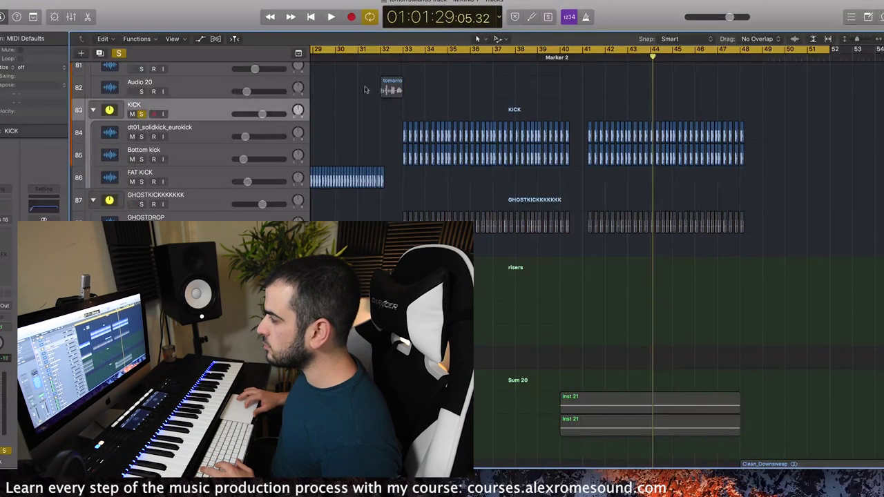
pyautogui.moveTo(403, 51); pyautogui.dragTo(748, 67)
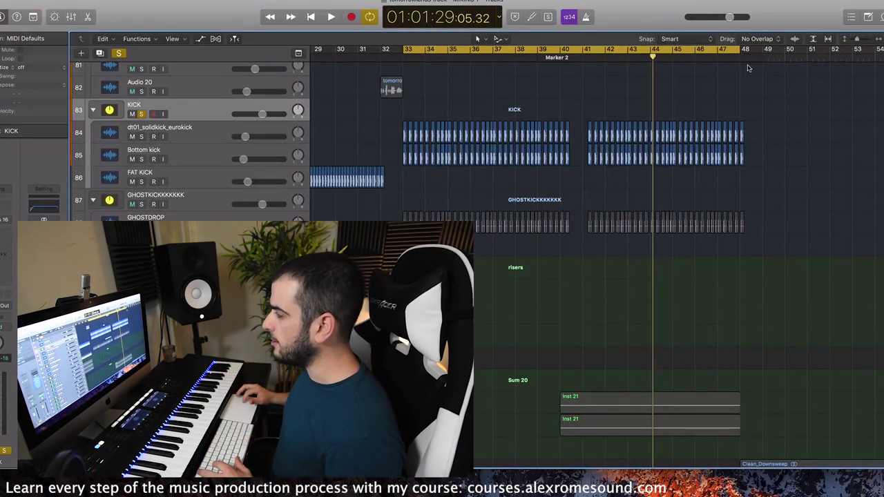
pyautogui.press('space')
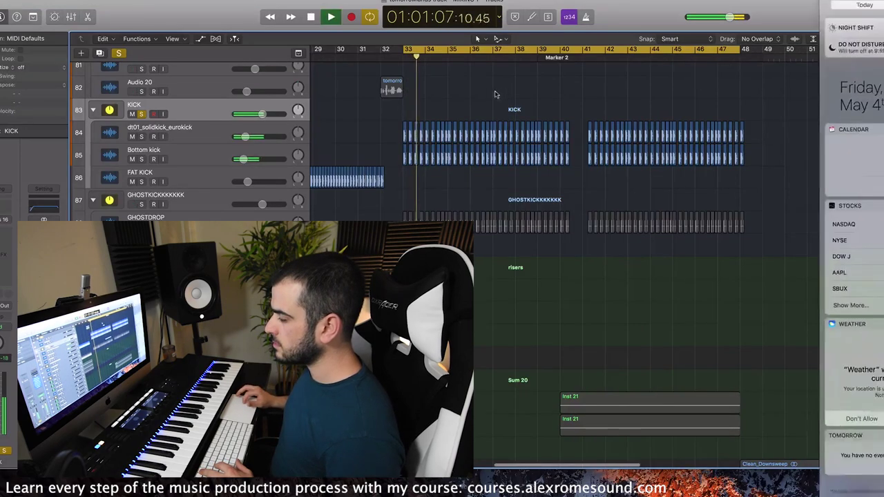
pyautogui.click(755, 143)
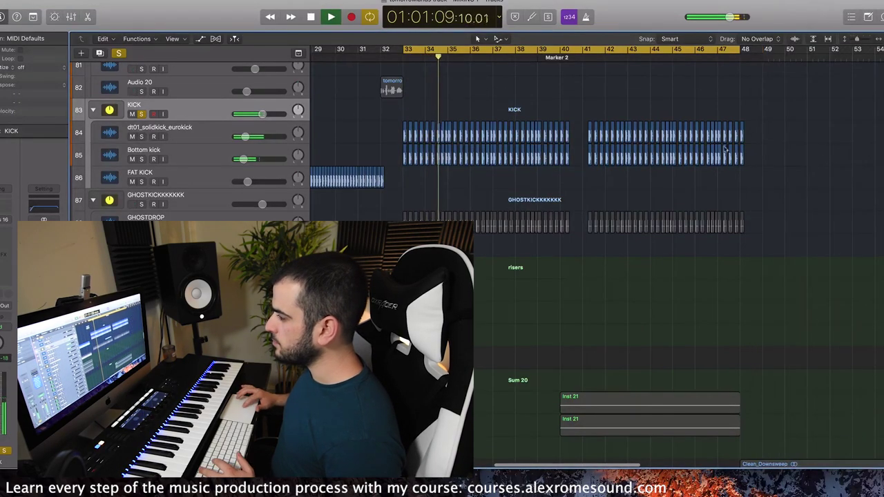
pyautogui.press('space')
# Step: Solo only the dt01_solidkick_eurokick layer and audition it from the start of the cycle range
pyautogui.click(183, 131)
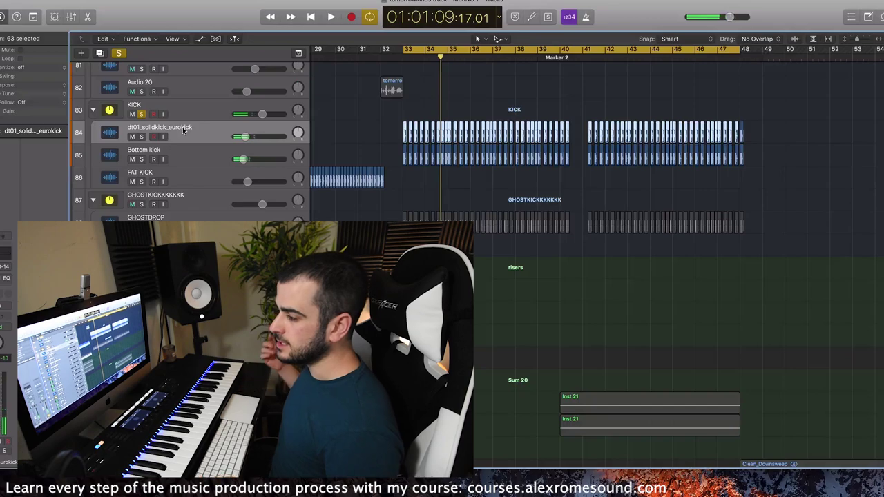
pyautogui.press('s')
pyautogui.press('space')
pyautogui.moveTo(354, 122); pyautogui.dragTo(772, 135)
pyautogui.press('space')
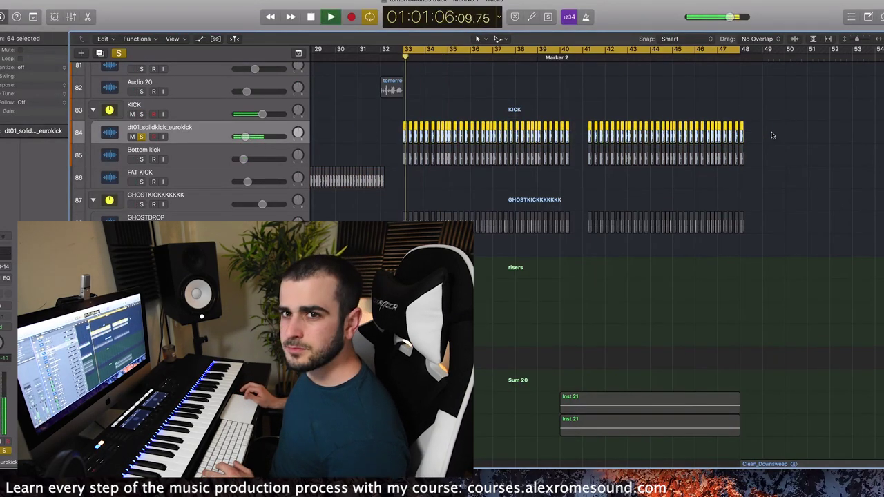
pyautogui.press('space')
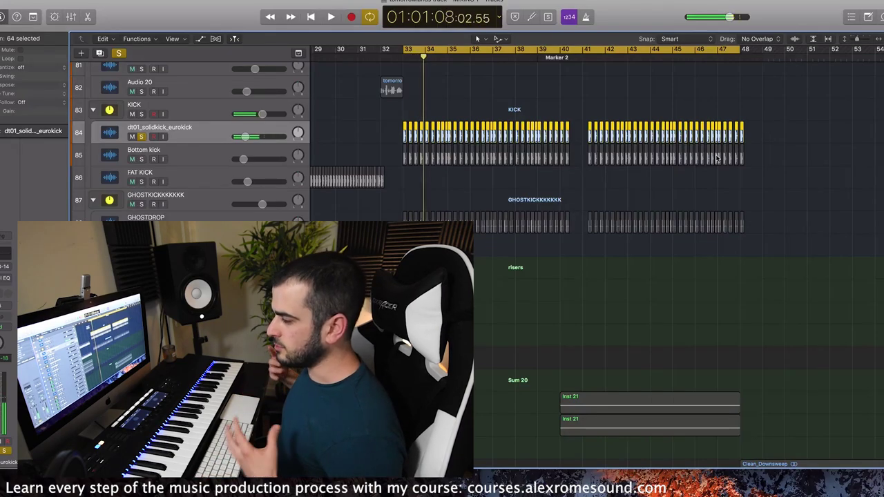
# Step: Switch the solo to the Bottom kick layer and audition it by itself
pyautogui.click(142, 159)
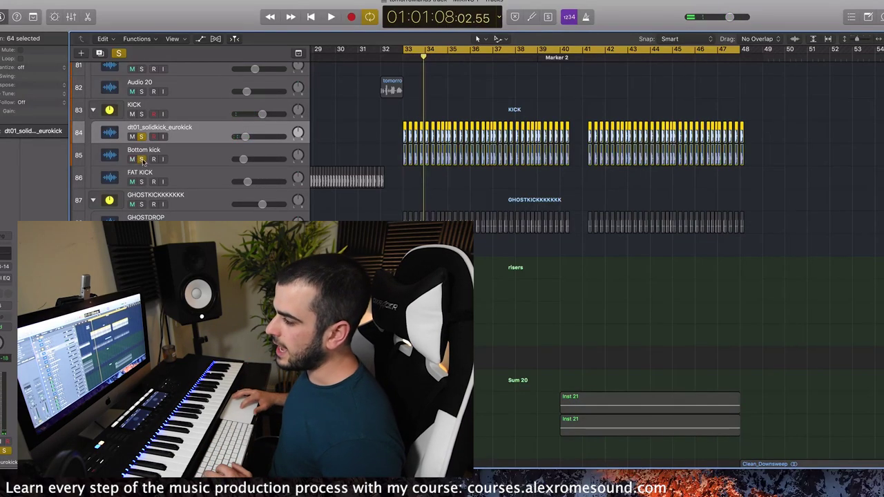
pyautogui.click(186, 156)
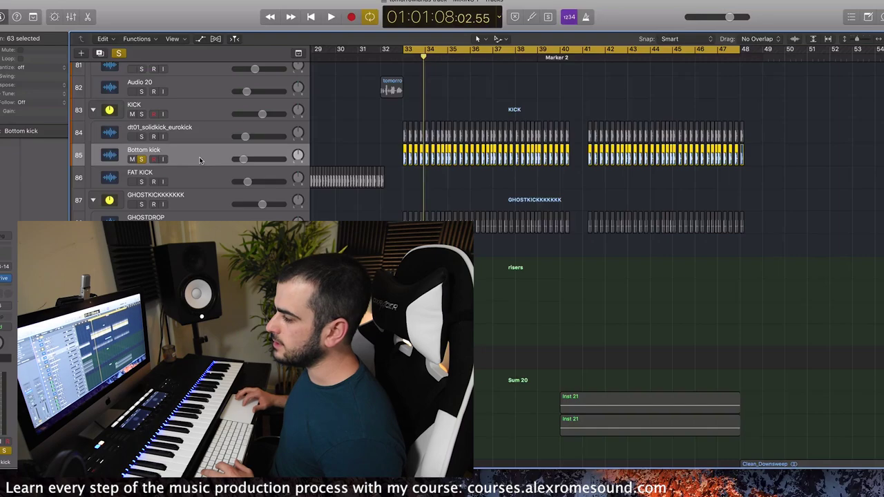
pyautogui.press('space')
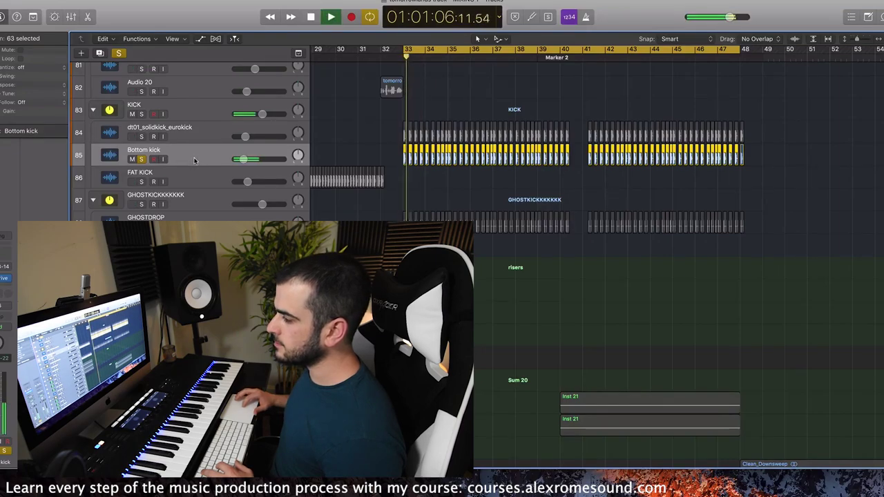
pyautogui.press('space')
# Step: Add dt01_solidkick_eurokick to the solo and play both kick layers together
pyautogui.click(141, 136)
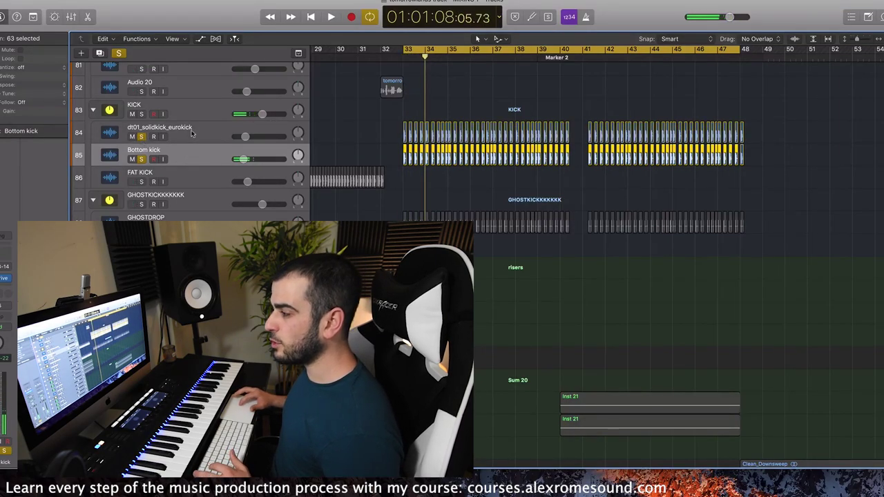
pyautogui.click(193, 132)
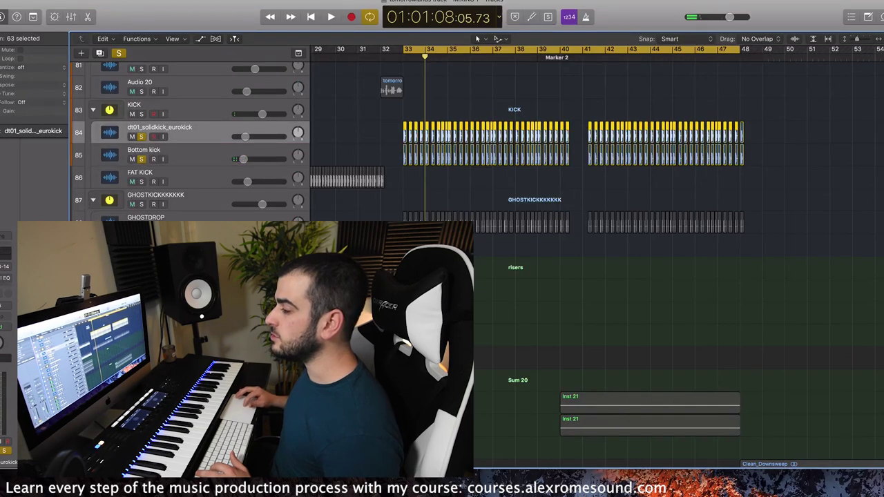
pyautogui.press('space')
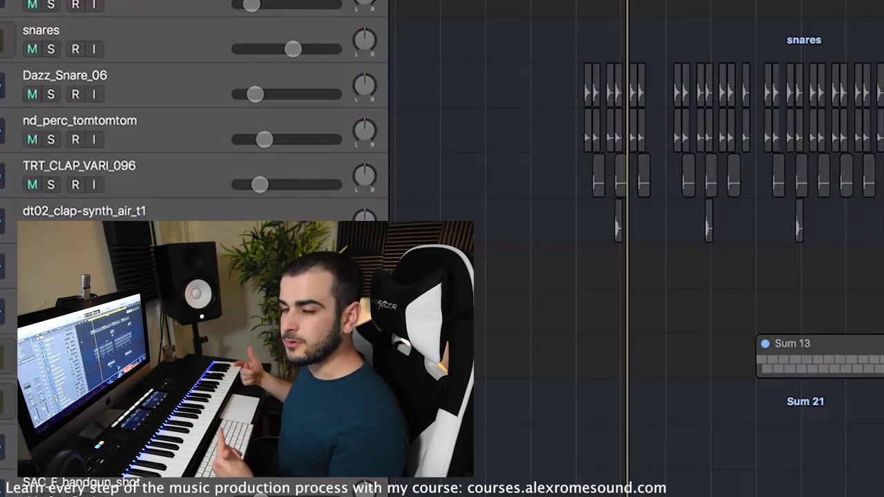
pyautogui.moveTo(496, 40); pyautogui.dragTo(883, 270)
pyautogui.click(883, 270)
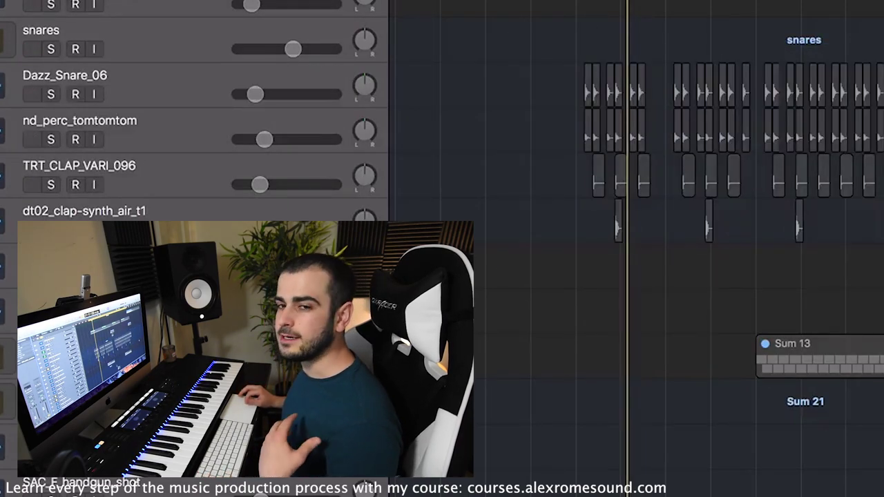
pyautogui.moveTo(525, 40); pyautogui.dragTo(883, 235)
pyautogui.click(507, 85)
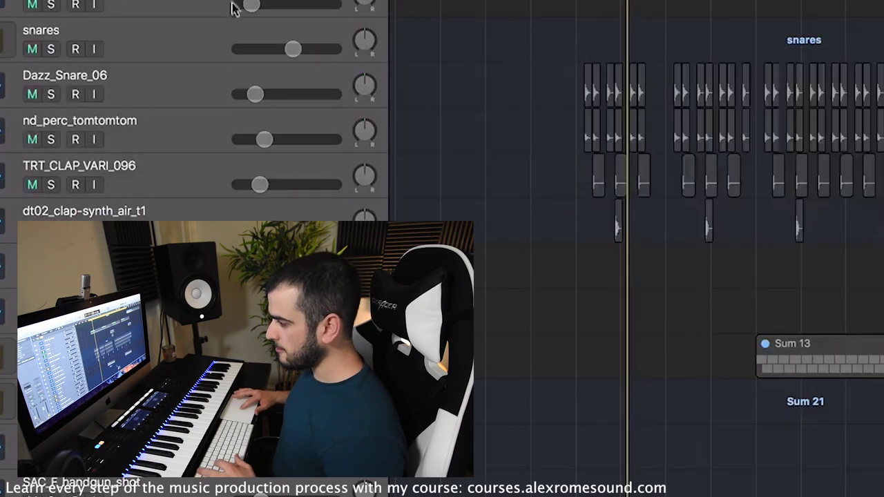
# Step: Solo the snares track stack and audition its combined layers
pyautogui.click(63, 29)
pyautogui.click(51, 49)
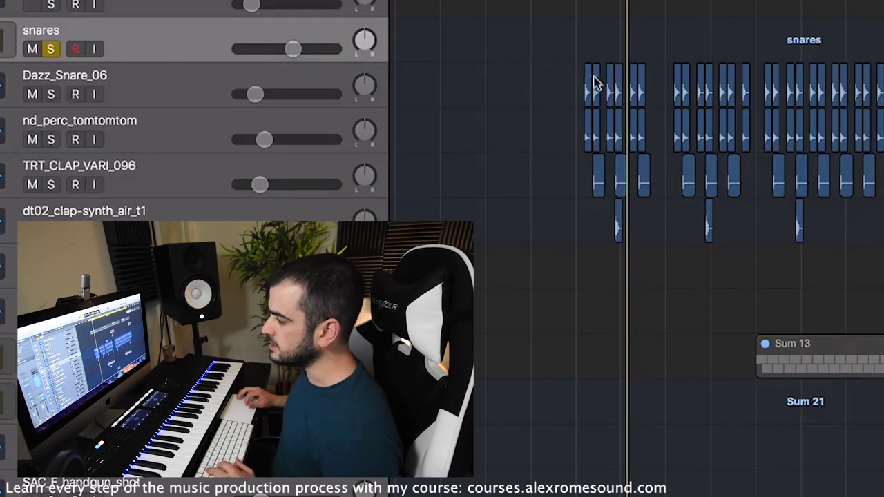
pyautogui.press('space')
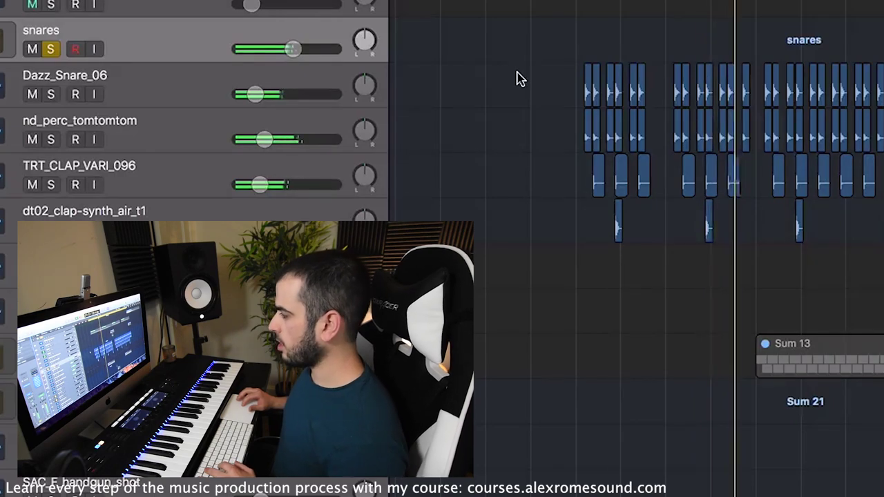
pyautogui.press('space')
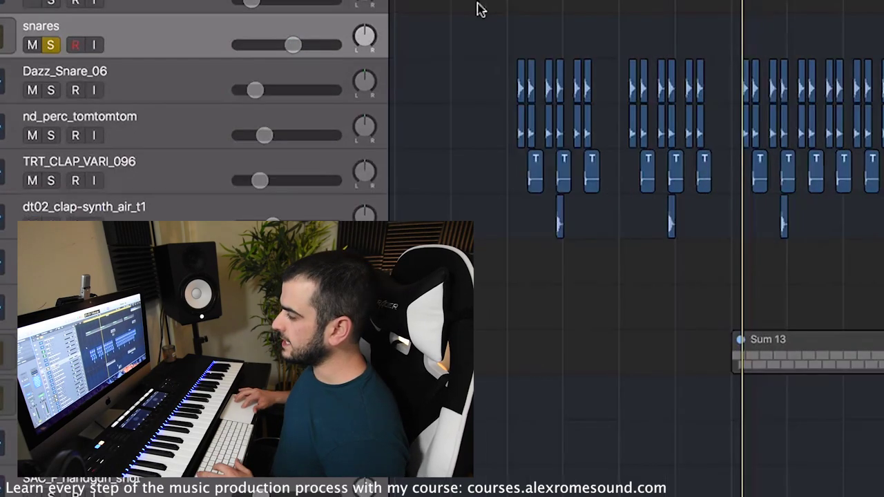
# Step: Select the regions of all four snare layers, deselect them, and replay the soloed stack
pyautogui.moveTo(478, 3); pyautogui.dragTo(883, 217)
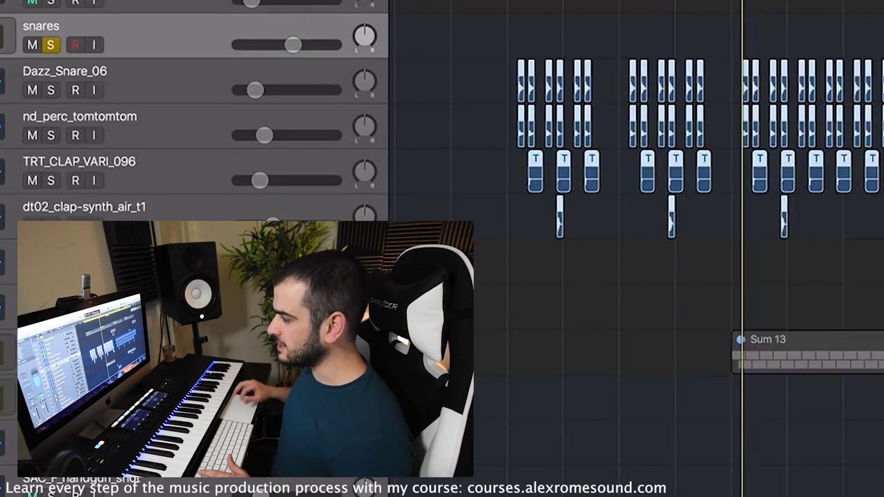
pyautogui.moveTo(500, 14); pyautogui.dragTo(883, 199)
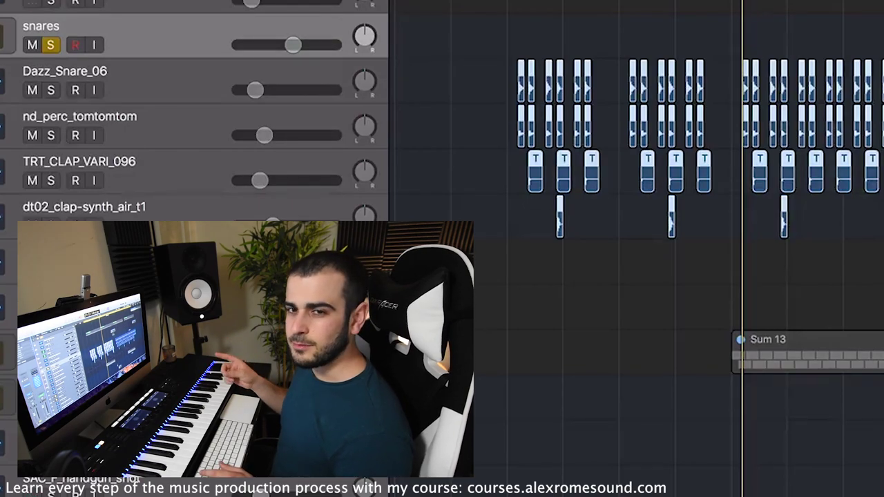
pyautogui.click(681, 147)
pyautogui.press('space')
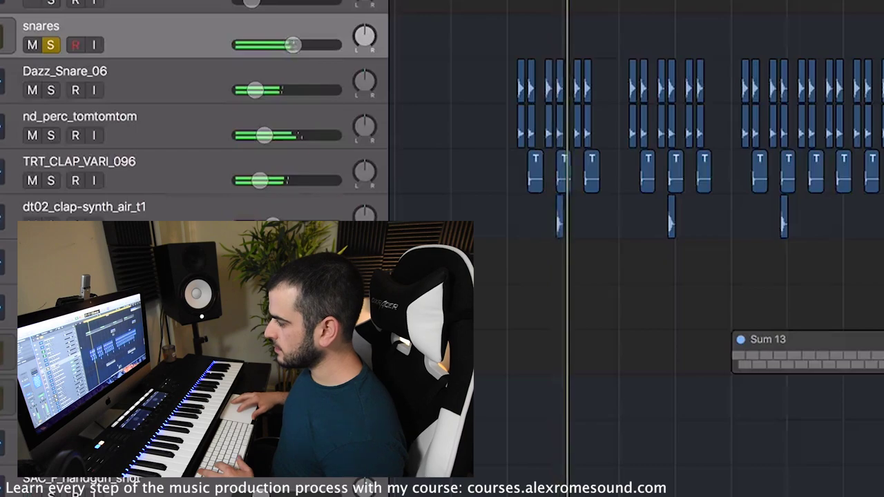
pyautogui.press('space')
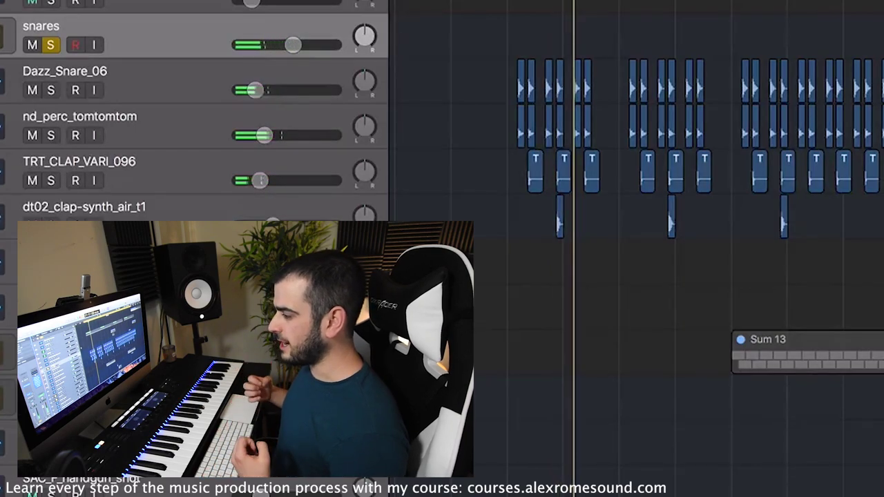
# Step: Solo Dazz_Snare_06 in place of the snares stack, audition it alone, and clear its solo
pyautogui.click(145, 79)
pyautogui.click(51, 89)
pyautogui.click(50, 45)
pyautogui.press('space')
pyautogui.click(51, 90)
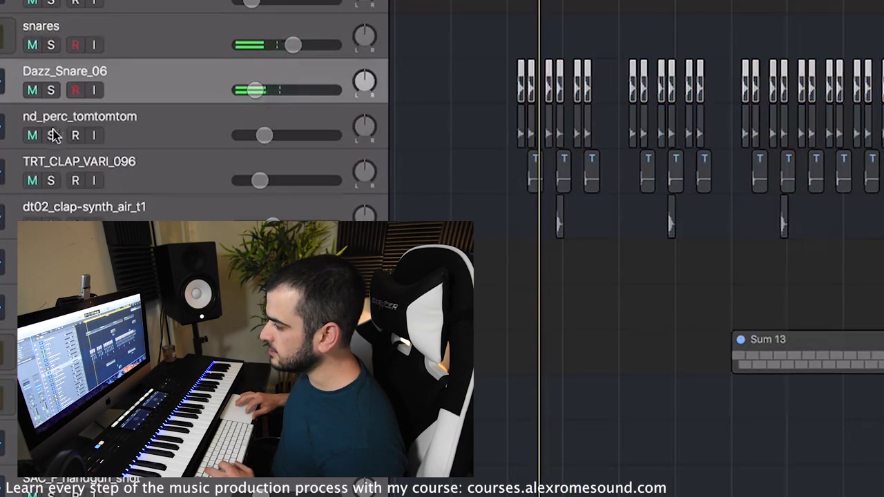
# Step: Audition nd_perc_tomtomtom in solo and combine it with Dazz_Snare_06
pyautogui.click(54, 135)
pyautogui.click(130, 134)
pyautogui.click(51, 136)
pyautogui.click(52, 89)
pyautogui.scroll(5, 415, 127)
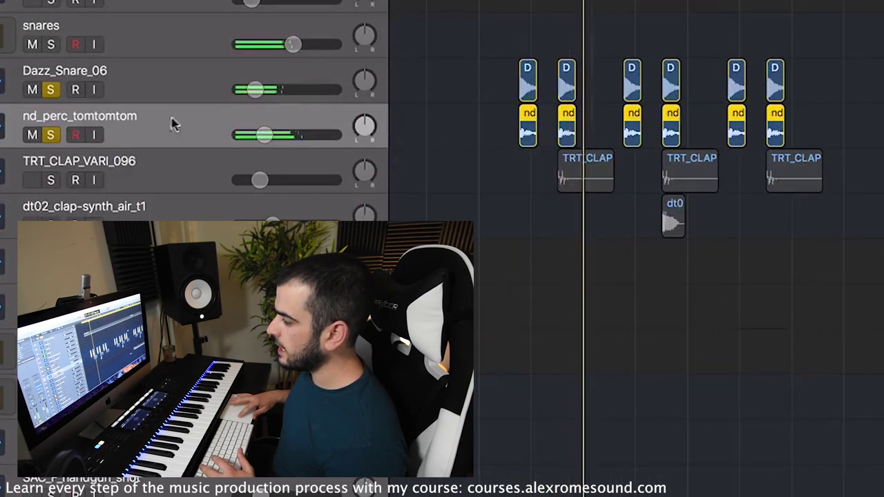
# Step: Clear the solos on Dazz_Snare_06 and nd_perc_tomtomtom and audition TRT_CLAP_VARI_096 alone
pyautogui.click(51, 134)
pyautogui.click(51, 89)
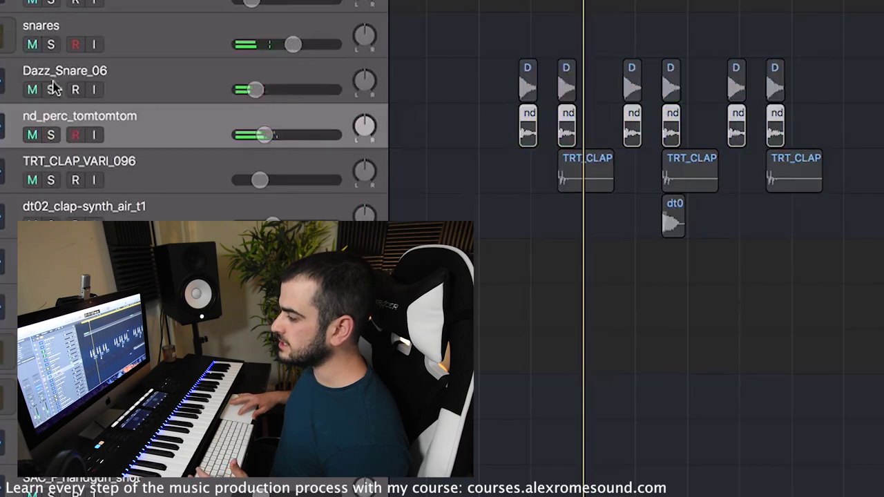
pyautogui.click(92, 169)
pyautogui.click(52, 180)
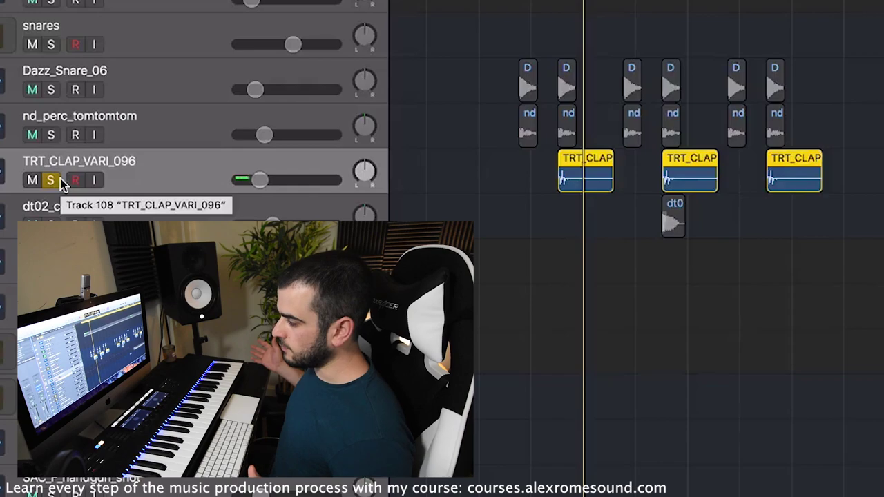
pyautogui.press('space')
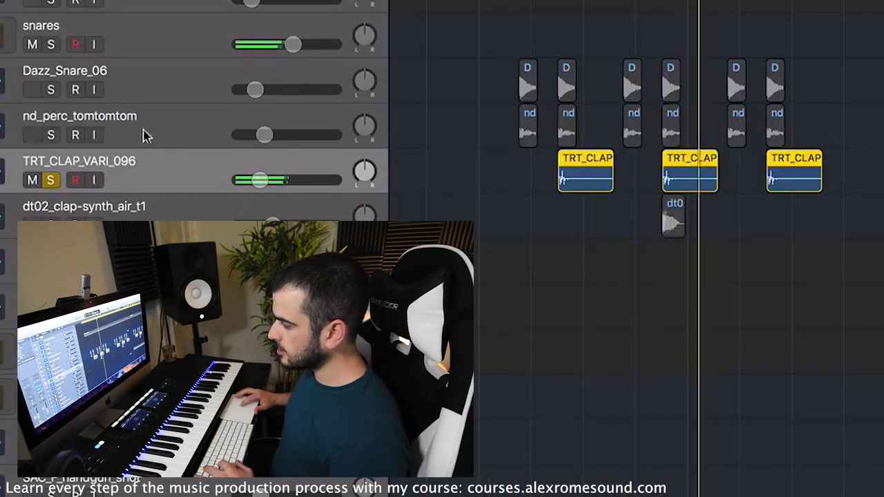
# Step: Add nd_perc_tomtomtom and Dazz_Snare_06 to the soloed clap, audition the three layers together, and clear all three solos
pyautogui.click(50, 135)
pyautogui.click(51, 90)
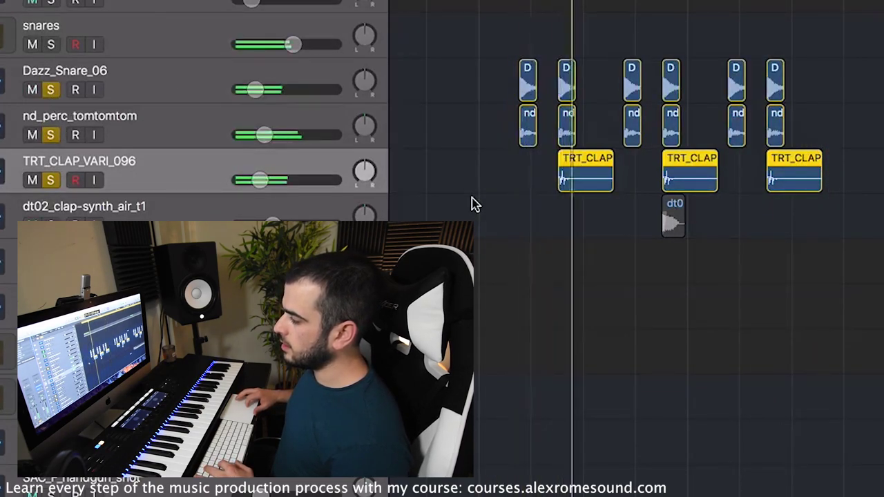
pyautogui.click(51, 180)
pyautogui.click(50, 134)
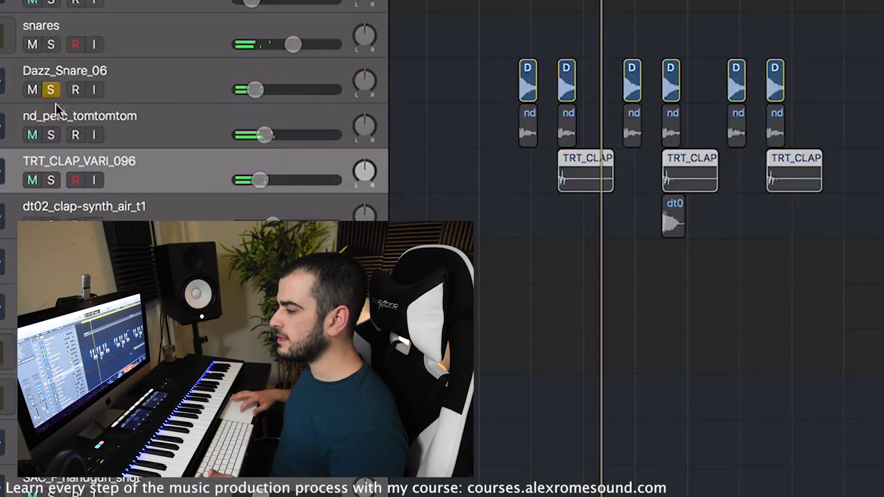
pyautogui.click(52, 90)
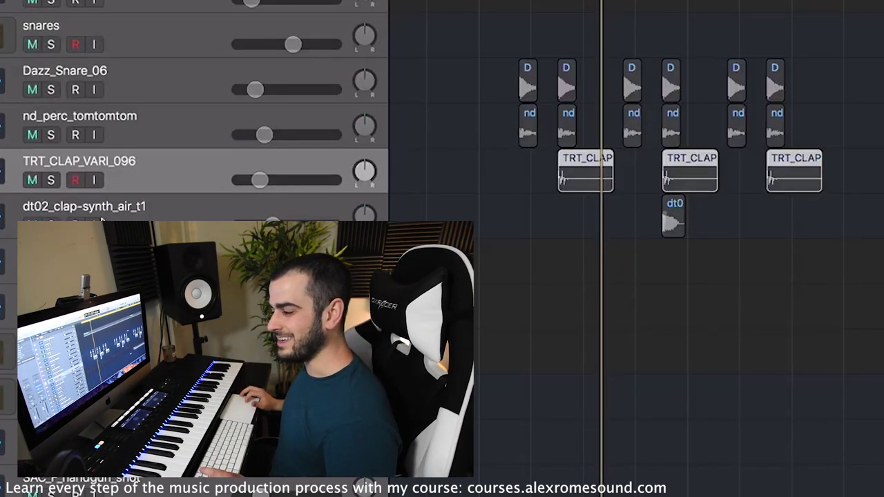
# Step: Audition dt02_clap-synth_air_t1 in solo, and combine it with nd_perc_tomtomtom and Dazz_Snare_06
pyautogui.moveTo(50, 222); pyautogui.dragTo(50, 109)
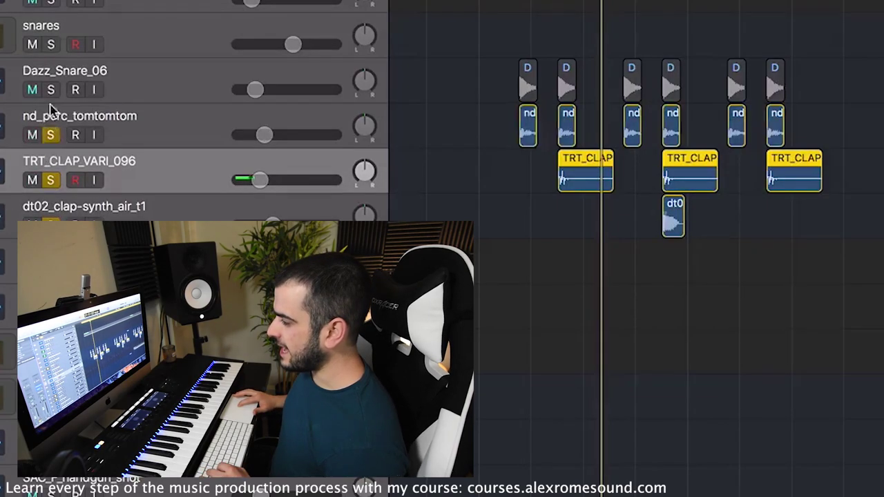
pyautogui.moveTo(52, 180); pyautogui.dragTo(55, 133)
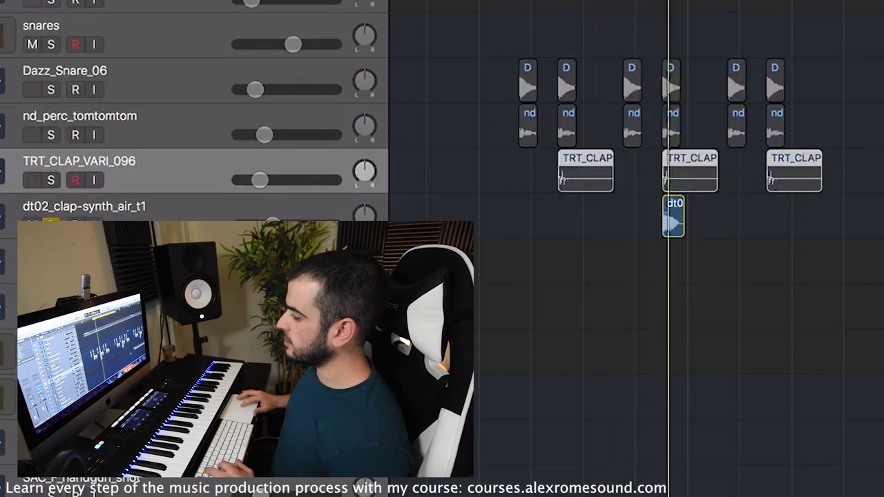
pyautogui.scroll(3, 622, 208)
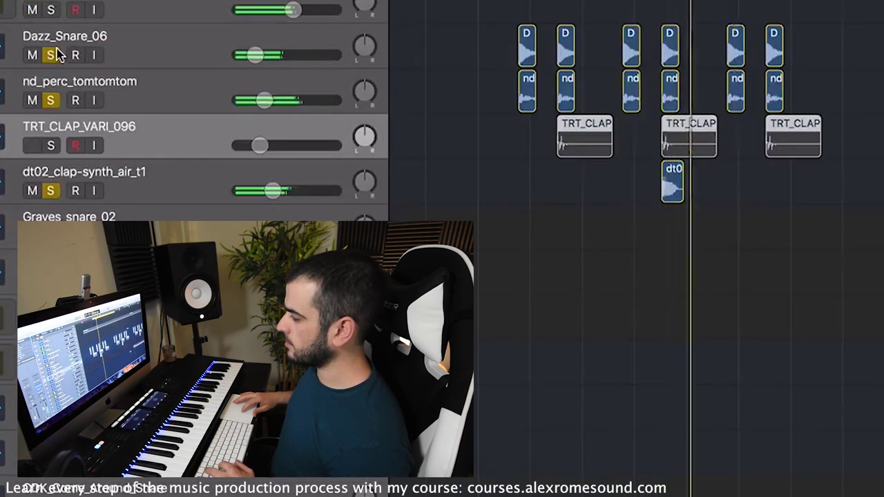
# Step: Clear the solos on the individual snare and clap layers and audition the whole snares group in solo
pyautogui.moveTo(51, 55); pyautogui.dragTo(53, 133)
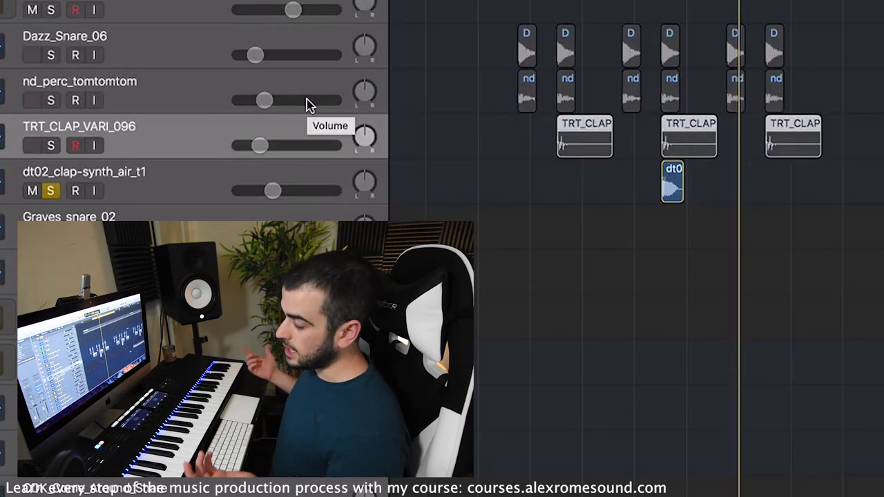
pyautogui.click(52, 190)
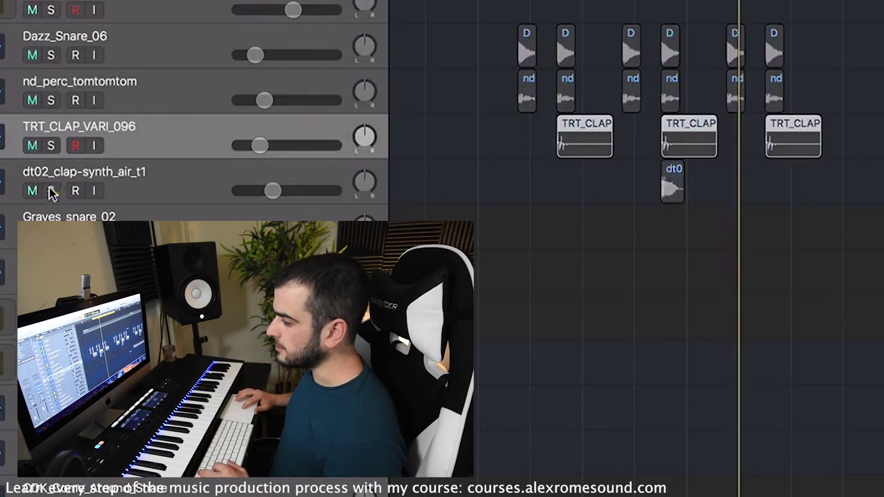
pyautogui.press('space')
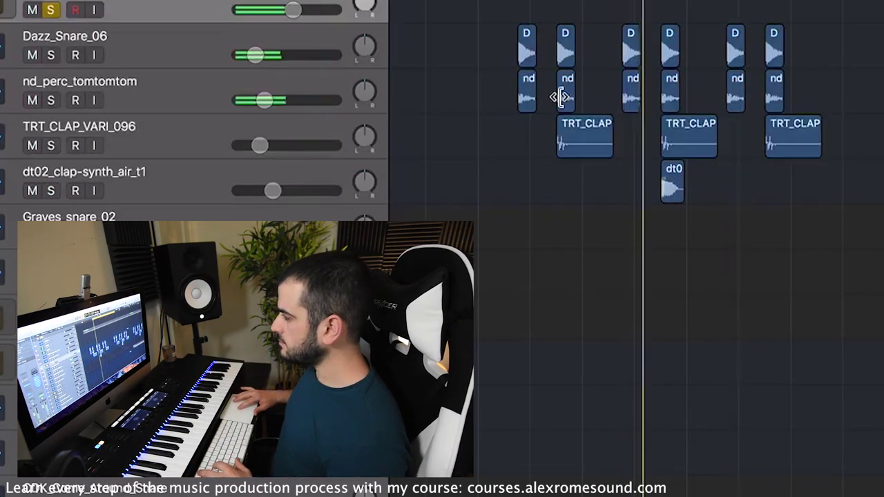
# Step: Select the Audio 29 and Trap_Hat_72 regions in the drop and audition both hat layers in solo
pyautogui.scroll(-5, 558, 97)
pyautogui.scroll(-5, 728, 28)
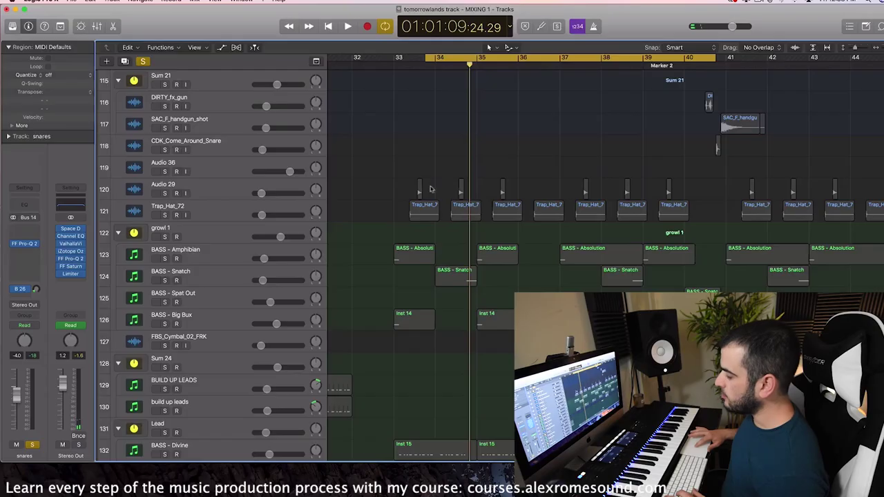
pyautogui.moveTo(406, 172); pyautogui.dragTo(710, 216)
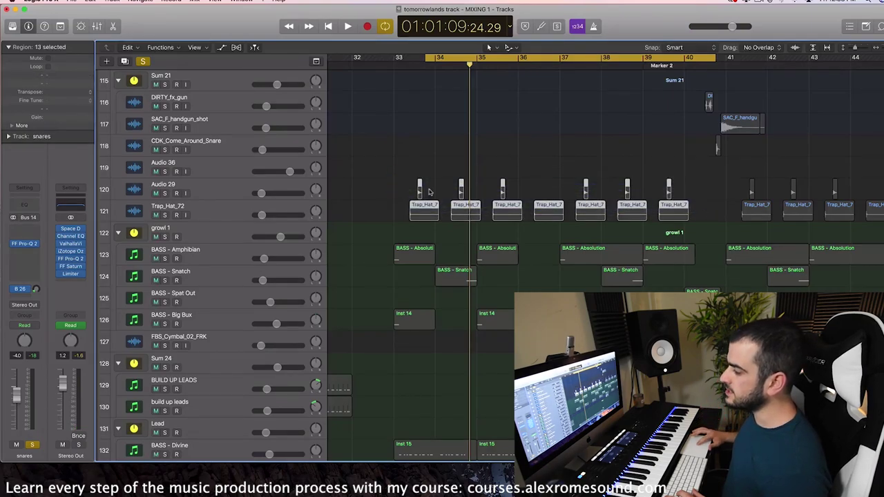
pyautogui.click(164, 216)
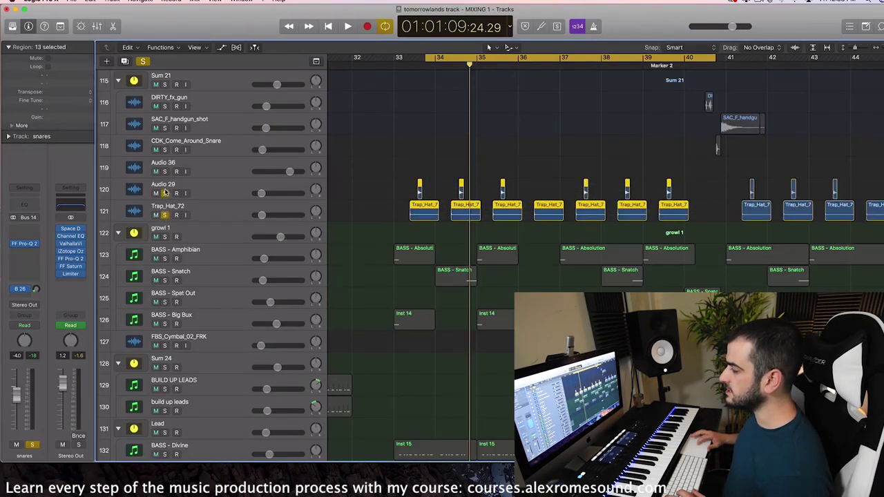
pyautogui.press('space')
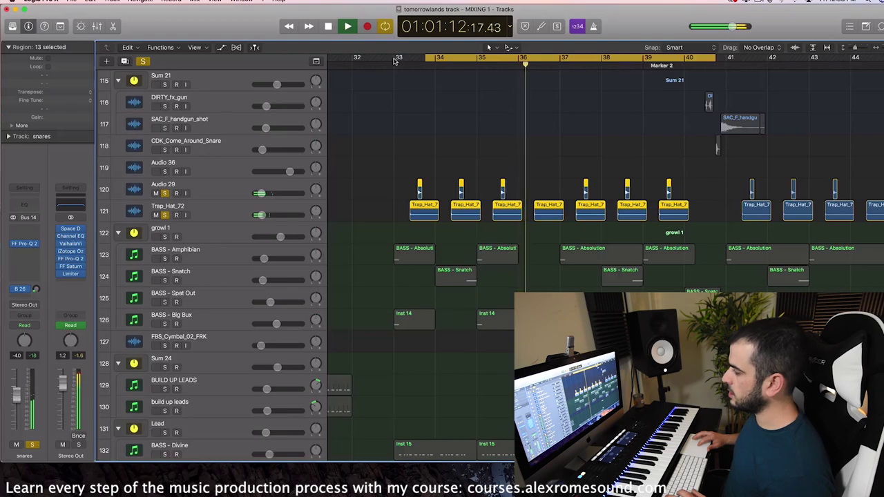
pyautogui.press('space')
# Step: Single out the Audio 29 hits, set the cycle range to bars 33 to 41, and audition the soloed hat layers
pyautogui.moveTo(395, 155); pyautogui.dragTo(684, 192)
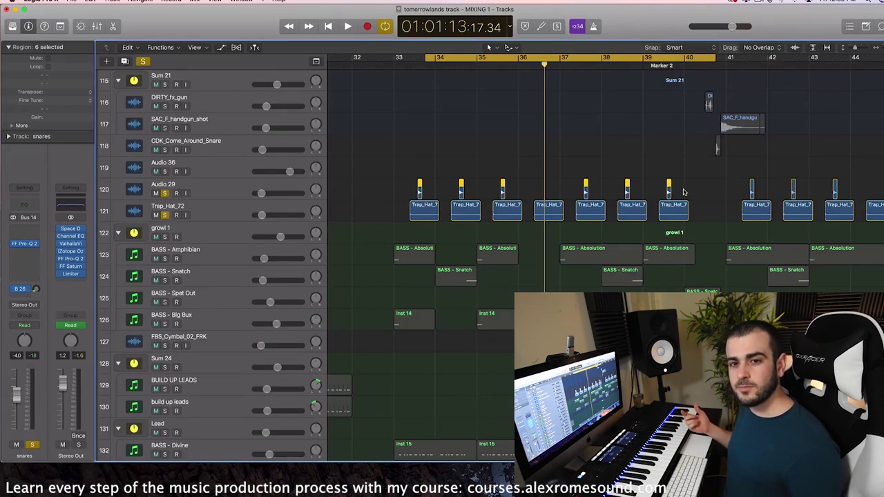
pyautogui.moveTo(402, 150); pyautogui.dragTo(570, 192)
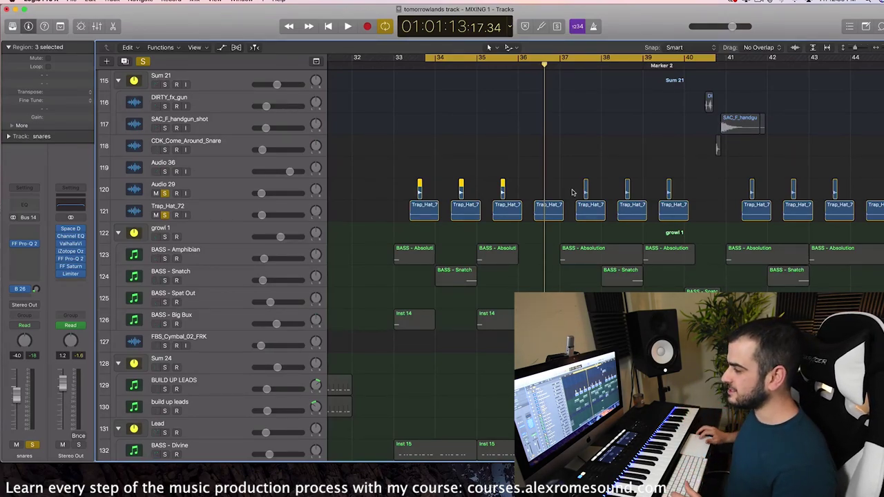
pyautogui.moveTo(395, 59); pyautogui.dragTo(725, 59)
pyautogui.click(485, 150)
pyautogui.press('space')
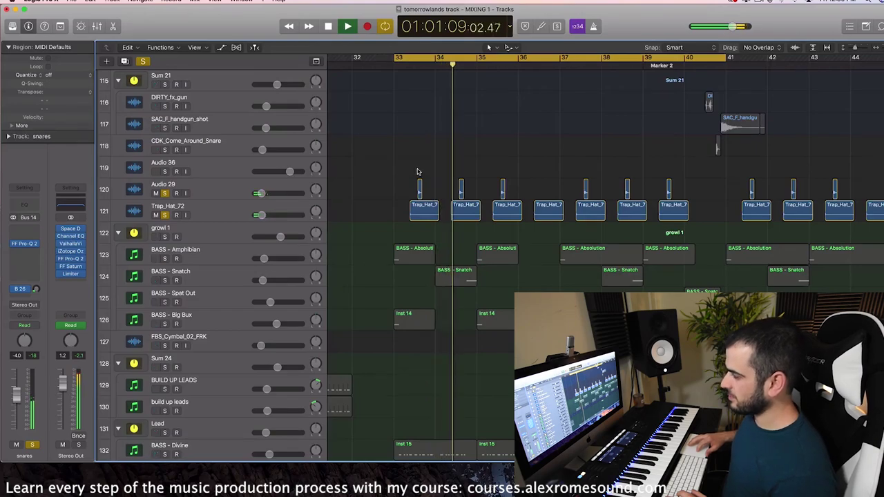
pyautogui.press('space')
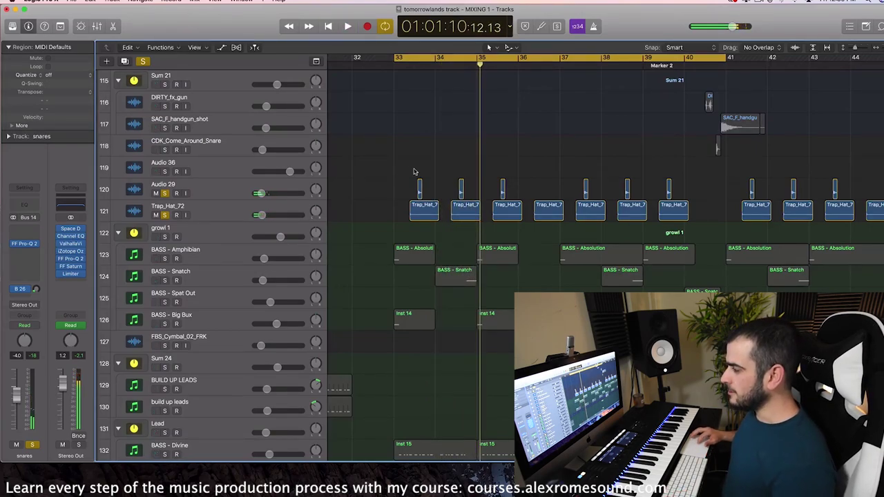
pyautogui.moveTo(506, 169); pyautogui.dragTo(612, 193)
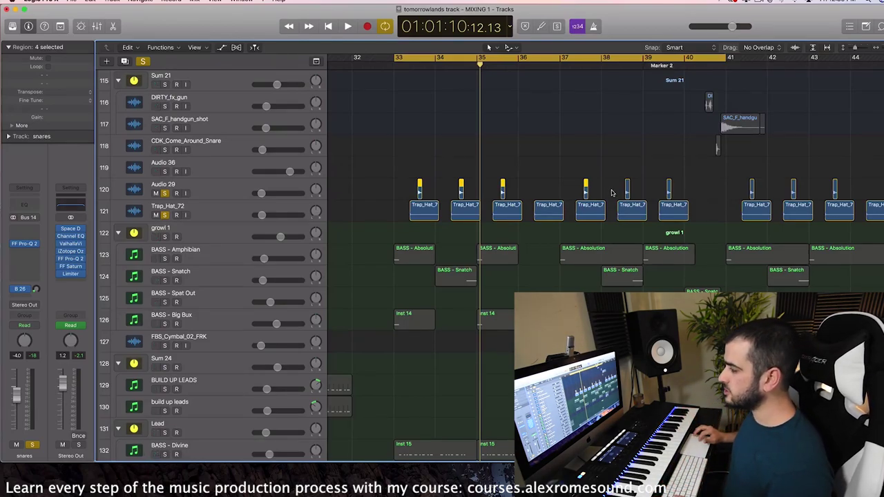
# Step: Look over the bass and lead tracks, select the Lead group, and briefly solo SS_Kit_1_Drop_Ride before clearing its solo
pyautogui.scroll(-5, 618, 200)
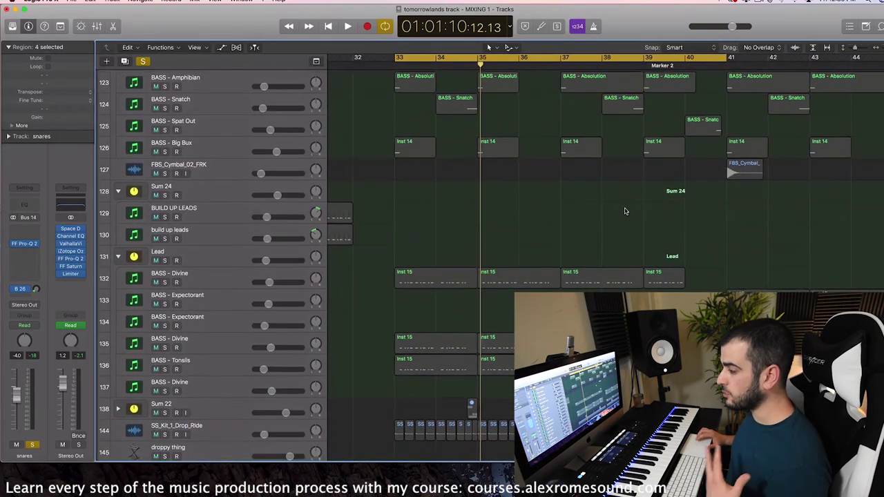
pyautogui.scroll(-5, 625, 211)
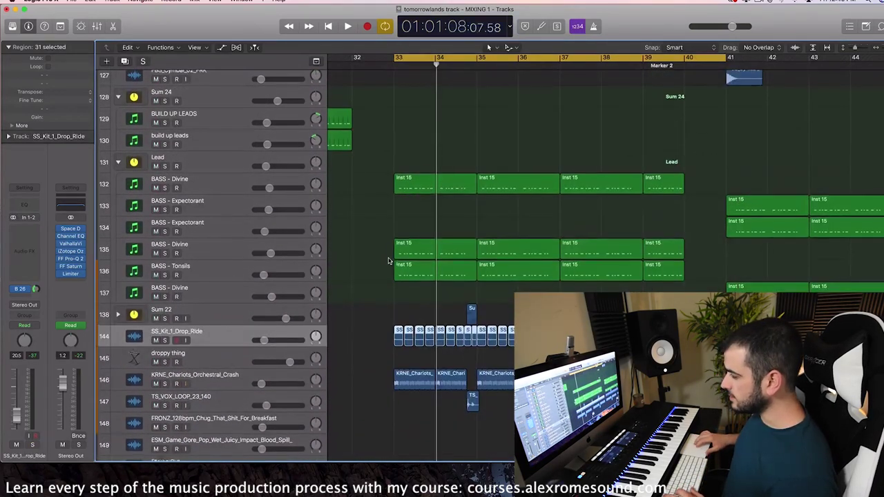
pyautogui.scroll(2, 388, 261)
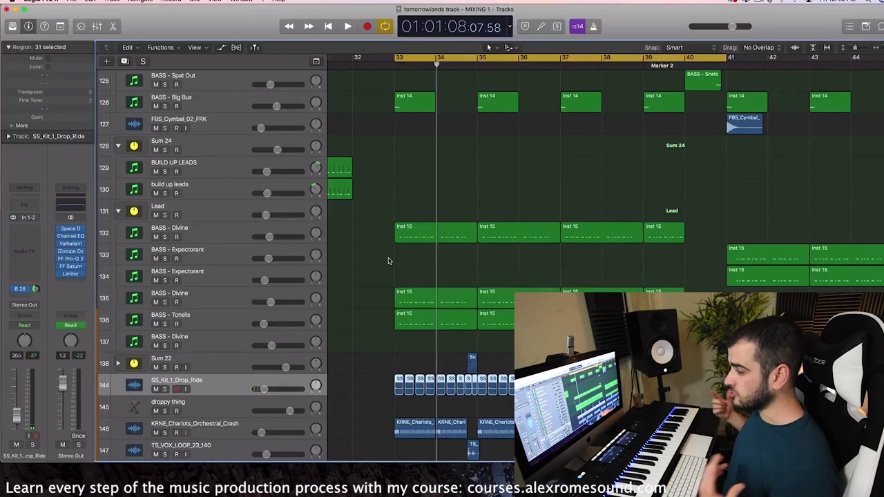
pyautogui.click(218, 214)
pyautogui.scroll(3, 216, 217)
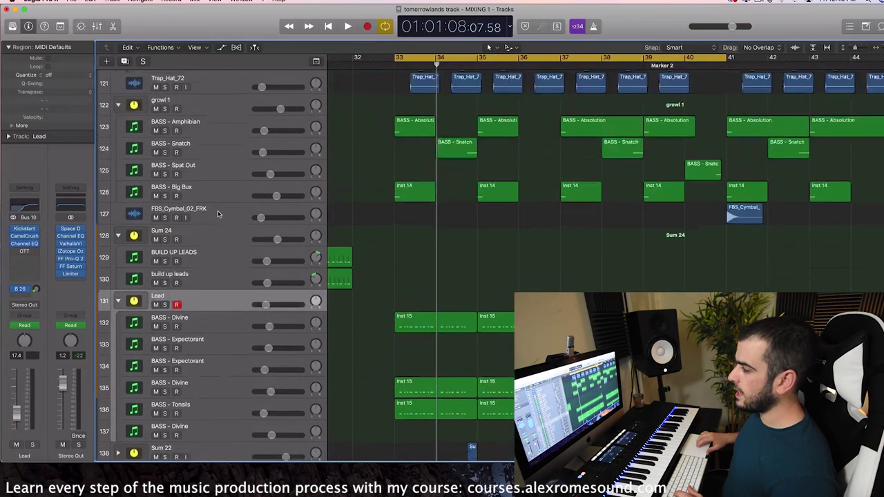
pyautogui.scroll(-4, 211, 224)
pyautogui.click(165, 330)
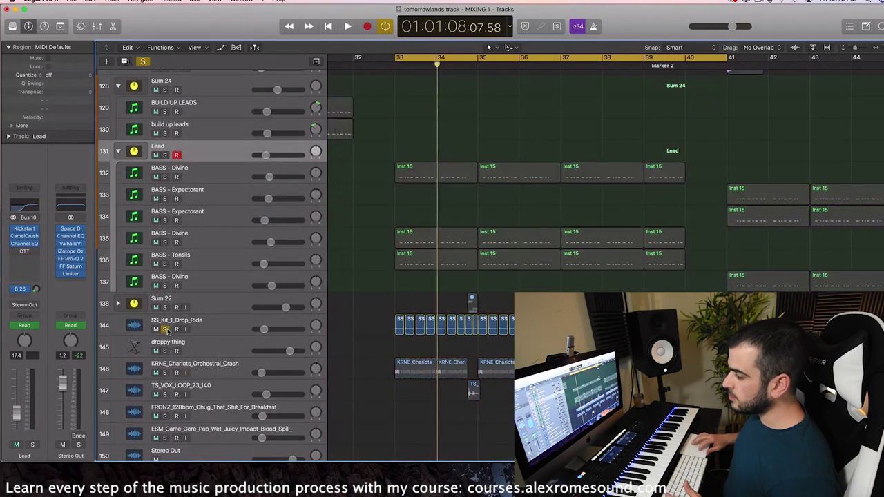
pyautogui.scroll(1, 200, 317)
pyautogui.click(165, 342)
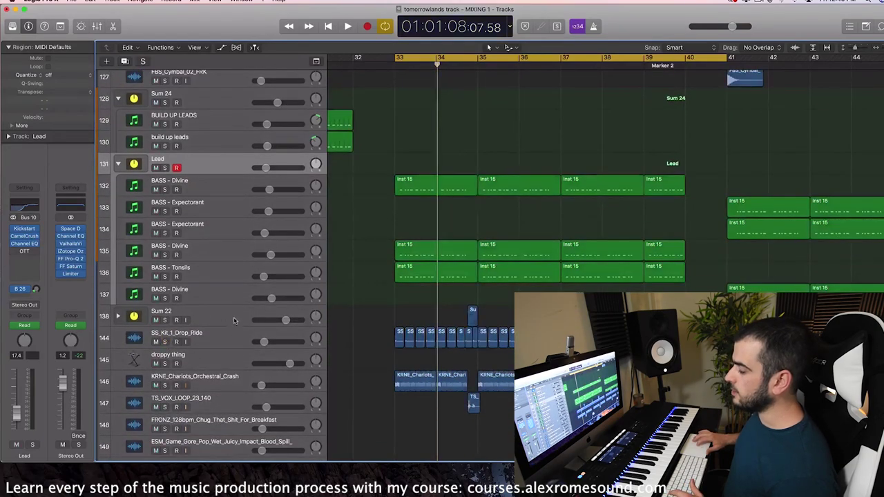
# Step: Solo the BASS track holding the ARP 303 Saw regions and audition it
pyautogui.scroll(12, 234, 321)
pyautogui.scroll(10, 234, 321)
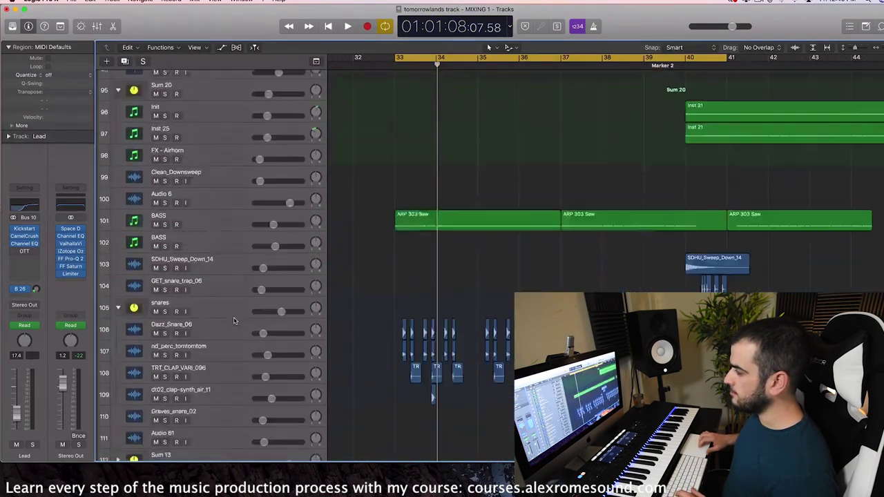
pyautogui.click(166, 279)
pyautogui.click(165, 284)
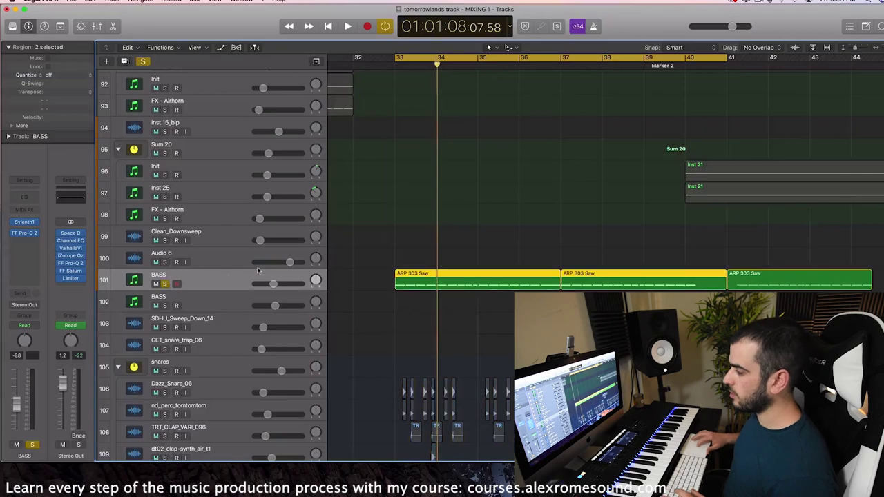
pyautogui.press('space')
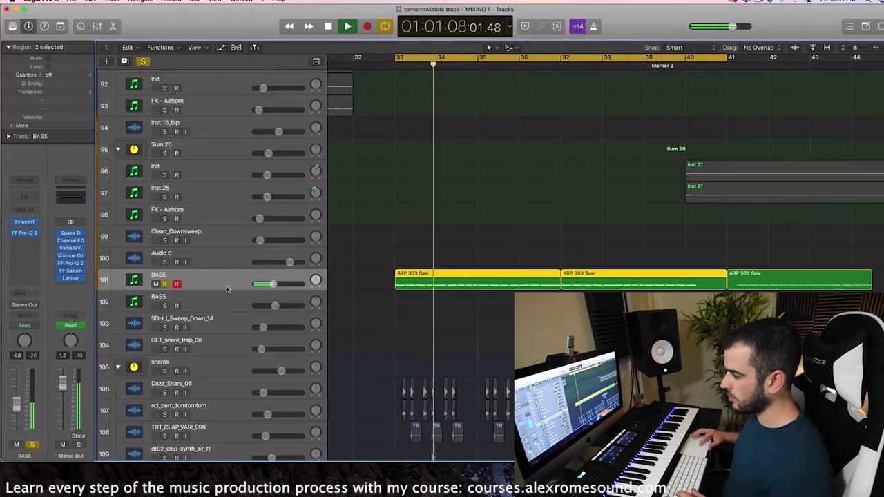
pyautogui.press('space')
# Step: Add the KICK group to the soloed bass and audition the two together
pyautogui.scroll(10, 232, 283)
pyautogui.scroll(-3, 233, 283)
pyautogui.scroll(3, 233, 282)
pyautogui.click(165, 104)
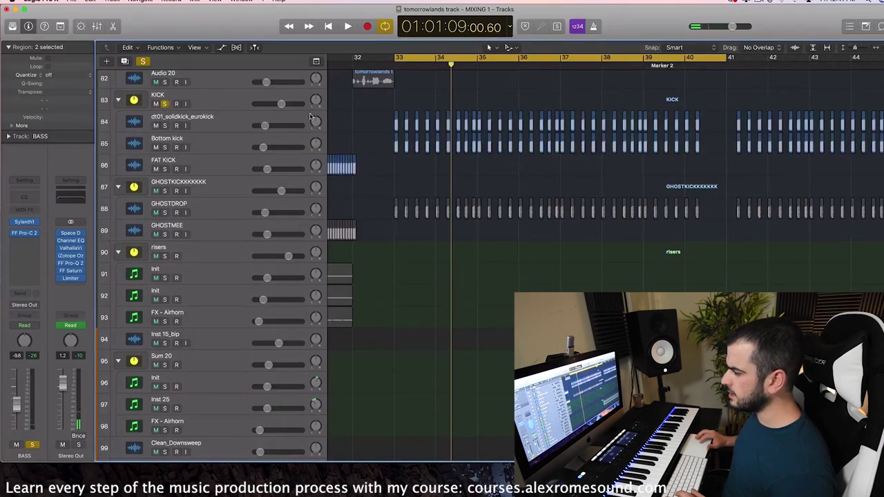
pyautogui.press('space')
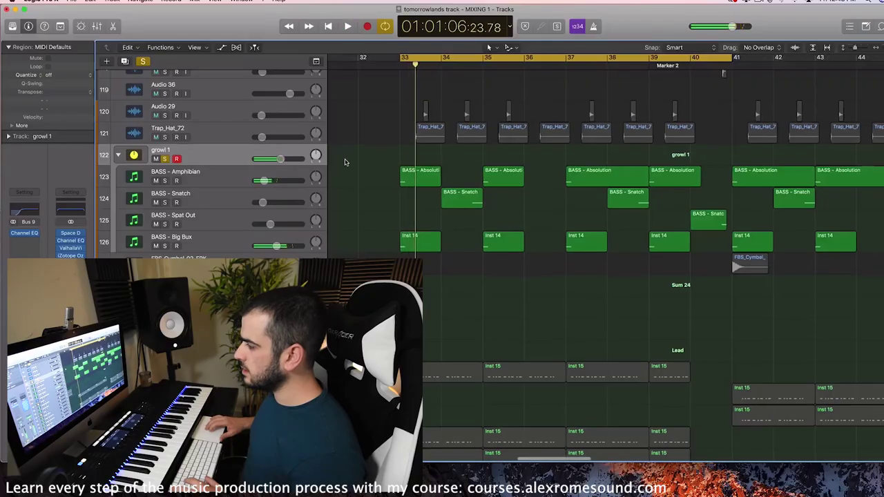
# Step: Solo the Lead group alongside growl 1, audition them together, and clear the solo on growl 1
pyautogui.scroll(4, 270, 183)
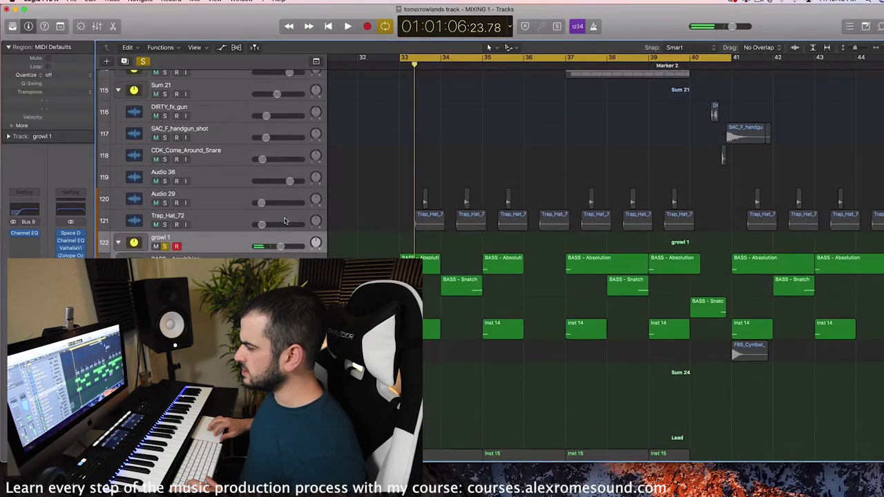
pyautogui.scroll(-7, 276, 200)
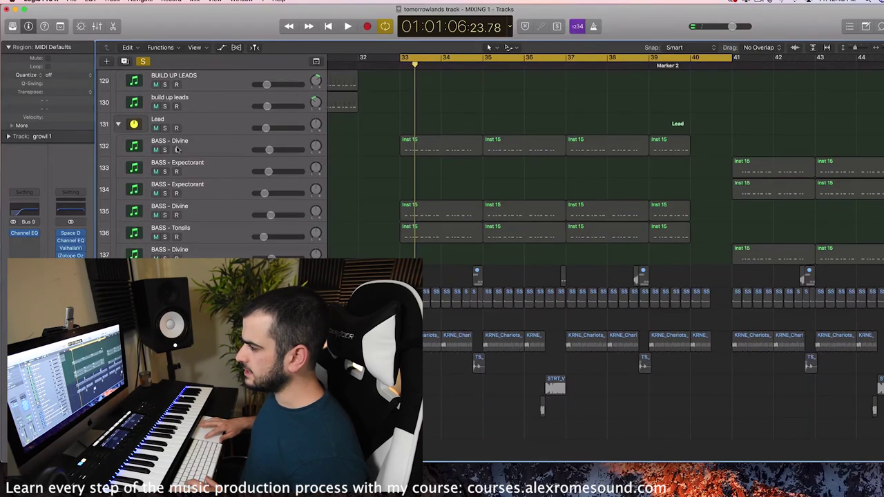
pyautogui.click(165, 127)
pyautogui.press('space')
pyautogui.scroll(3, 215, 131)
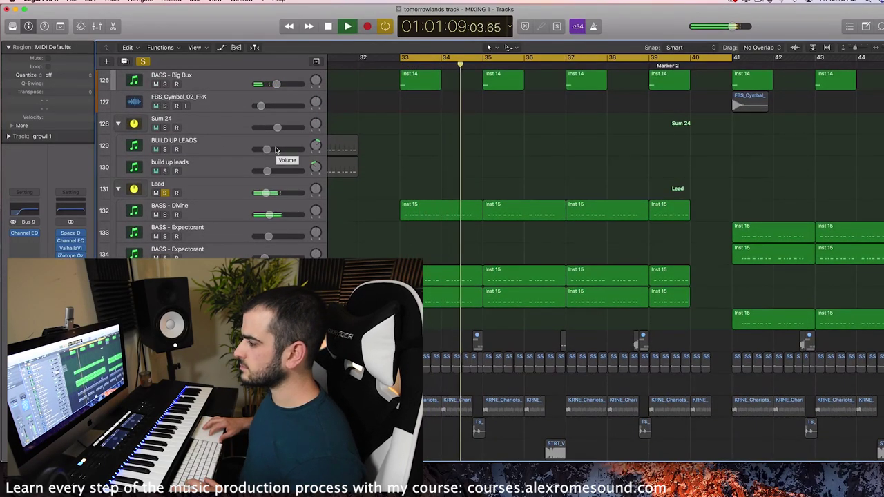
pyautogui.scroll(3, 237, 196)
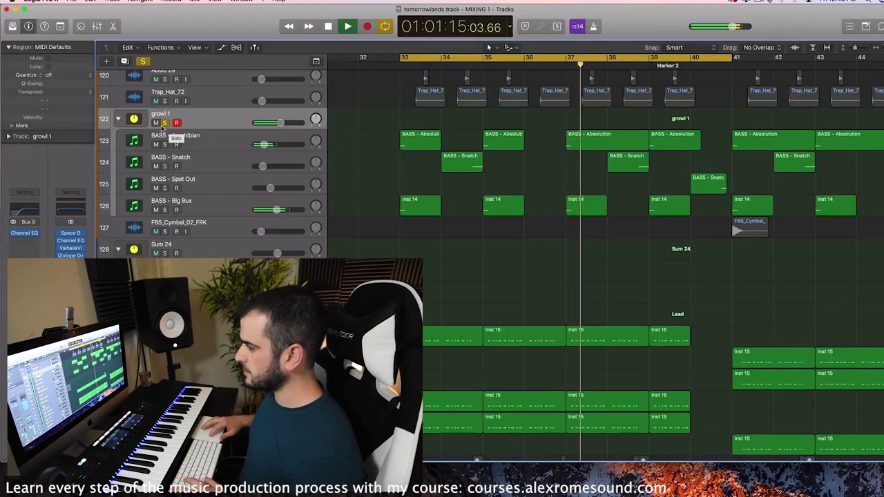
pyautogui.click(165, 123)
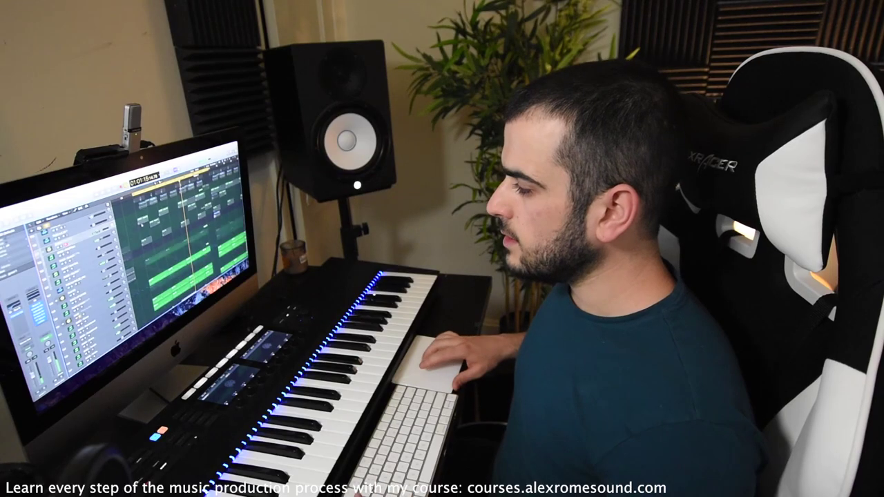
# Step: Select the Lead group's Inst 15 regions in the drop and look over the kick, snare and lead tracks
pyautogui.scroll(-5, 166, 235)
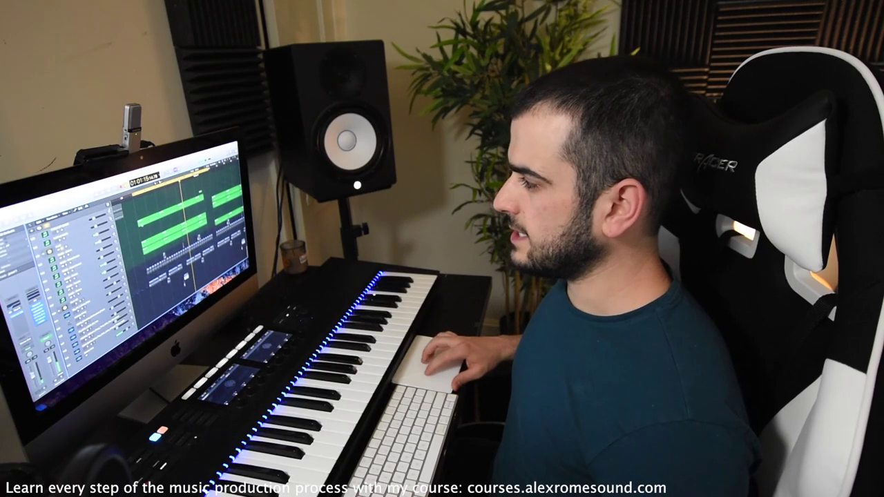
pyautogui.moveTo(142, 209)
pyautogui.mouseDown()
pyautogui.moveTo(187, 228)
pyautogui.moveTo(200, 222)
pyautogui.mouseUp()
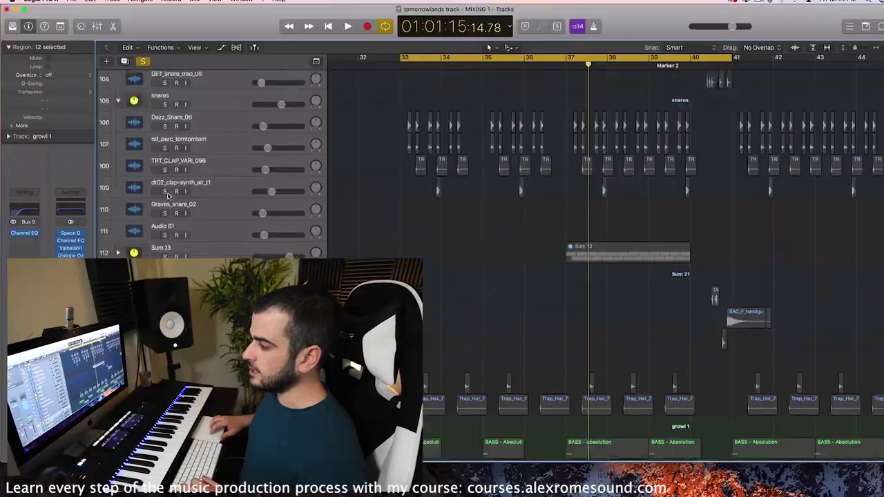
pyautogui.scroll(15, 167, 196)
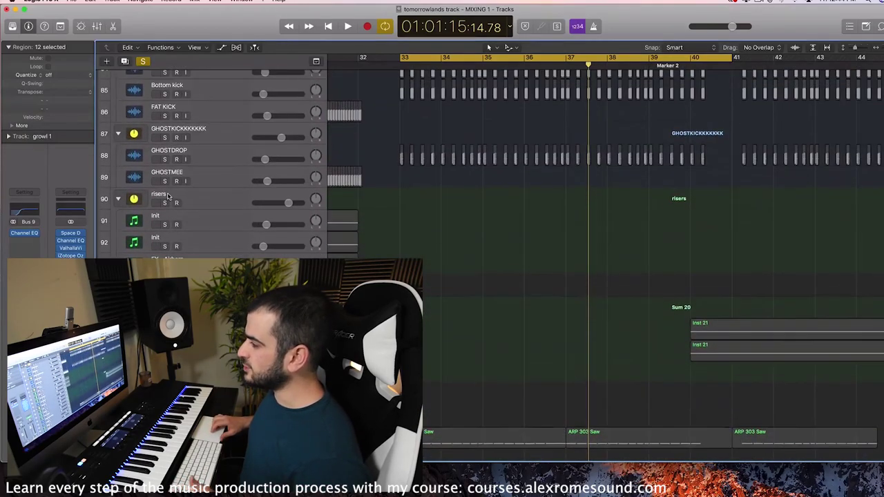
pyautogui.scroll(-20, 167, 195)
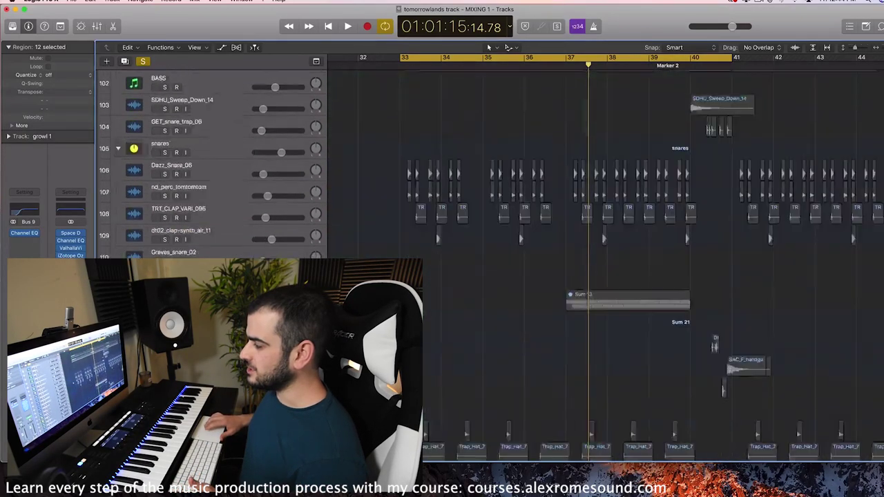
# Step: Audition the first BASS - Divine layer of the Lead group, track 132, in solo
pyautogui.scroll(-10, 207, 166)
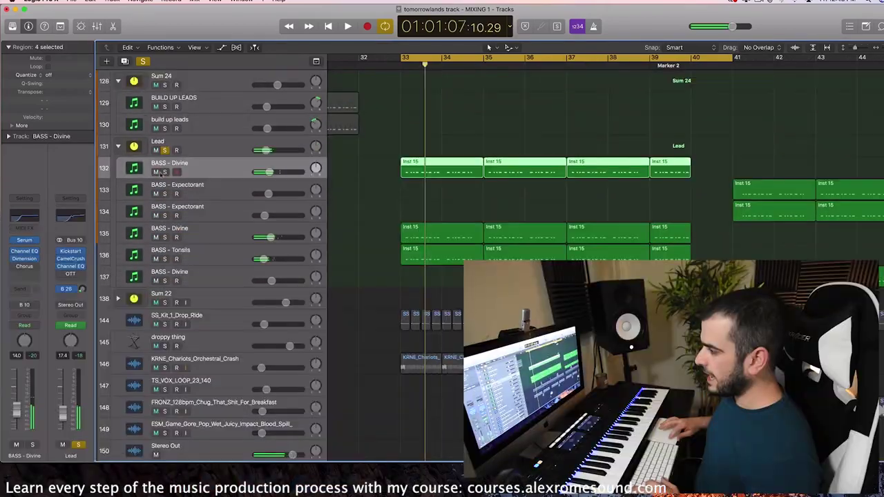
pyautogui.click(165, 172)
pyautogui.press('space')
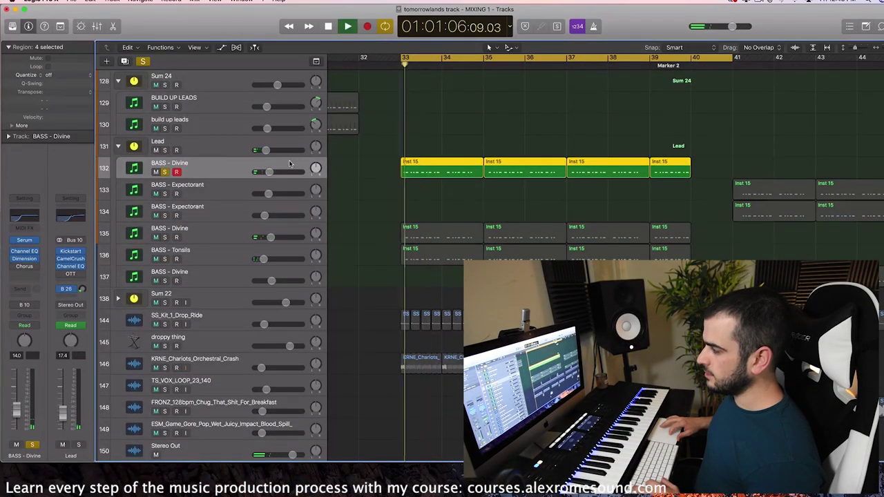
pyautogui.press('space')
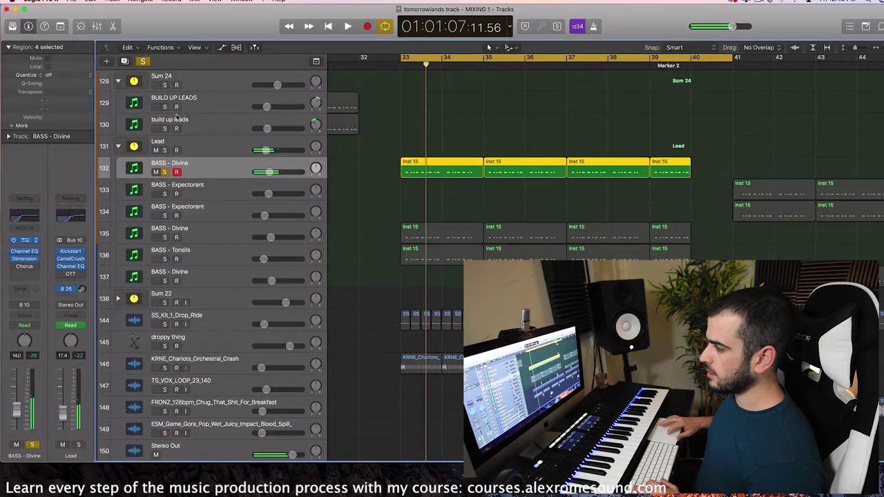
# Step: Inspect the Serum instrument of the first BASS - Divine layer, track 132, and close its window
pyautogui.click(24, 239)
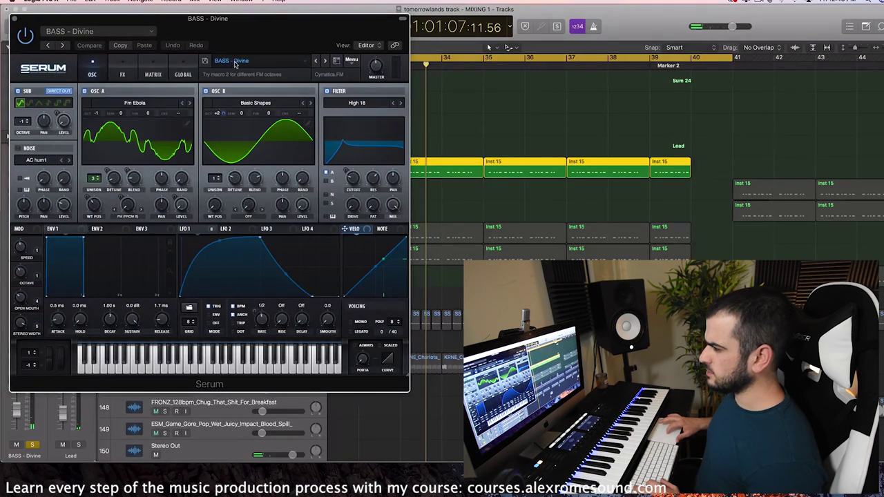
pyautogui.press('space')
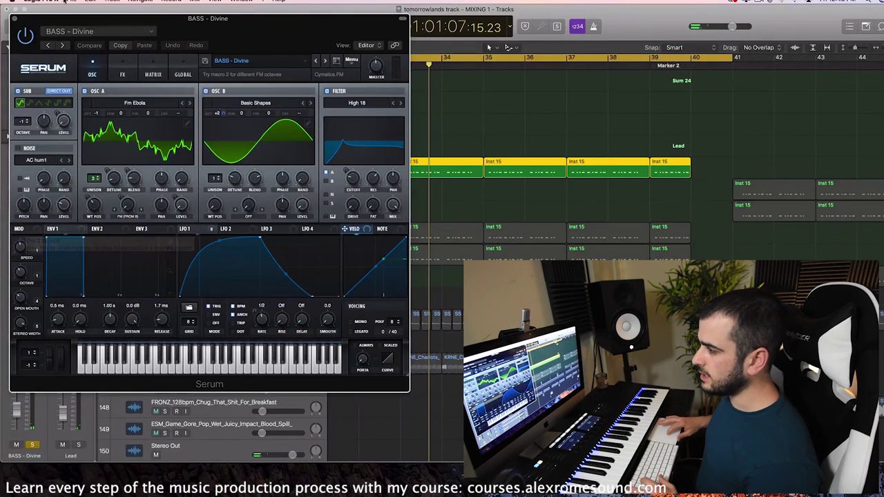
pyautogui.click(13, 19)
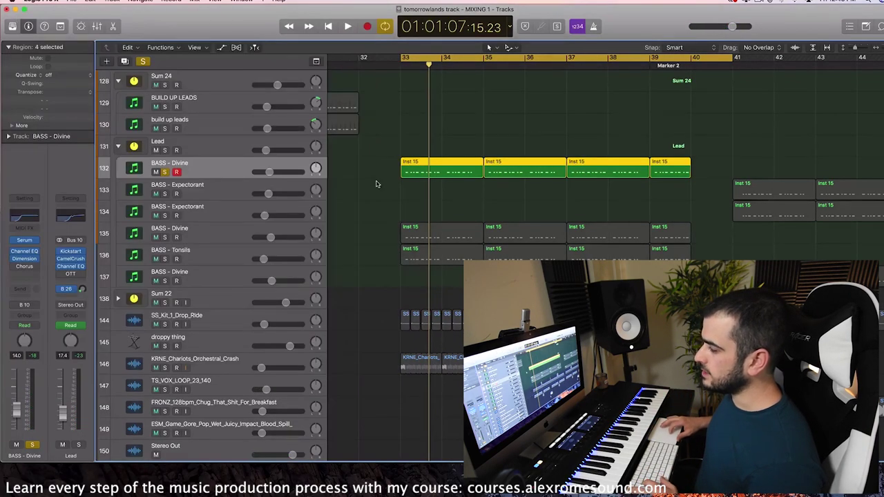
# Step: Replay the first BASS - Divine layer in solo a few more times and clear its solo
pyautogui.press('space')
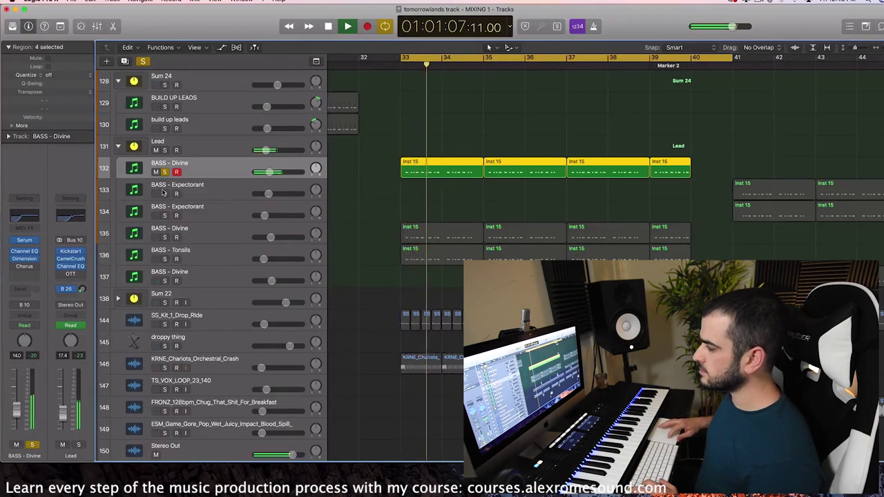
pyautogui.press('space')
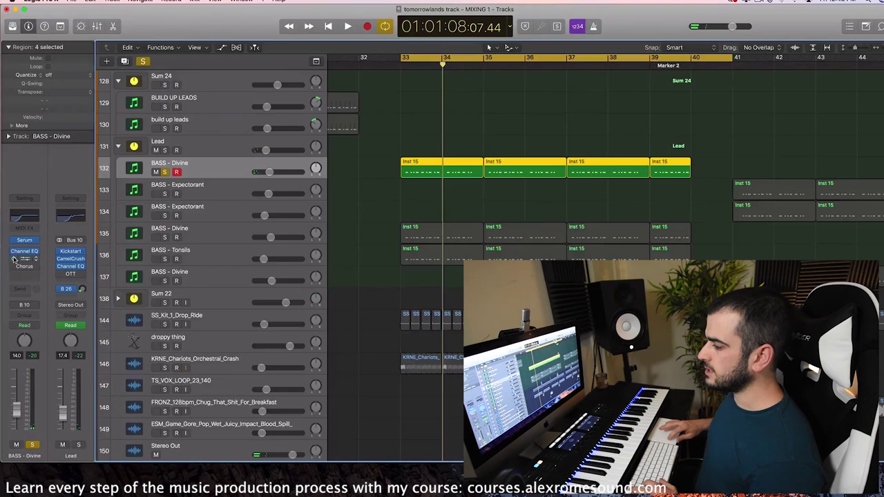
pyautogui.press('space')
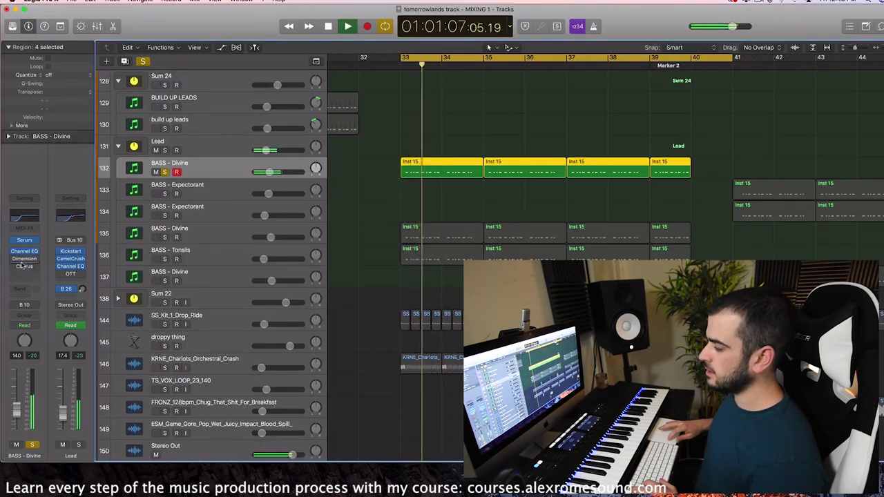
pyautogui.press('space')
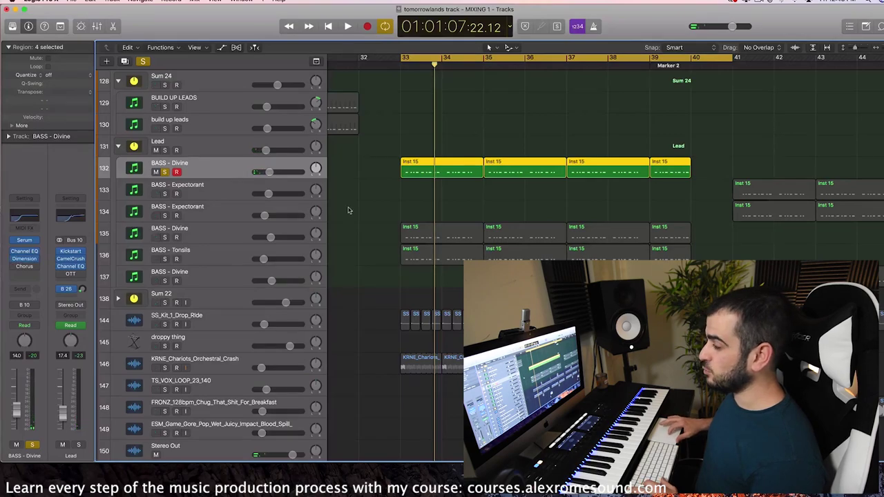
pyautogui.press('space')
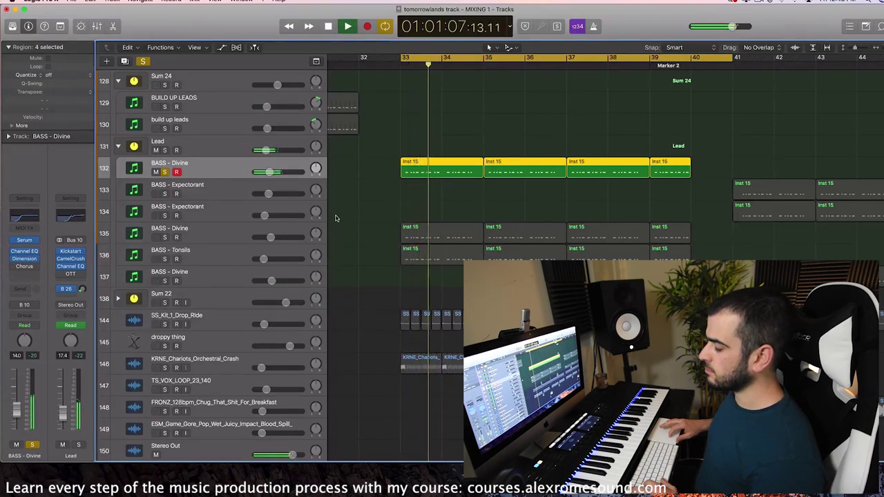
pyautogui.press('space')
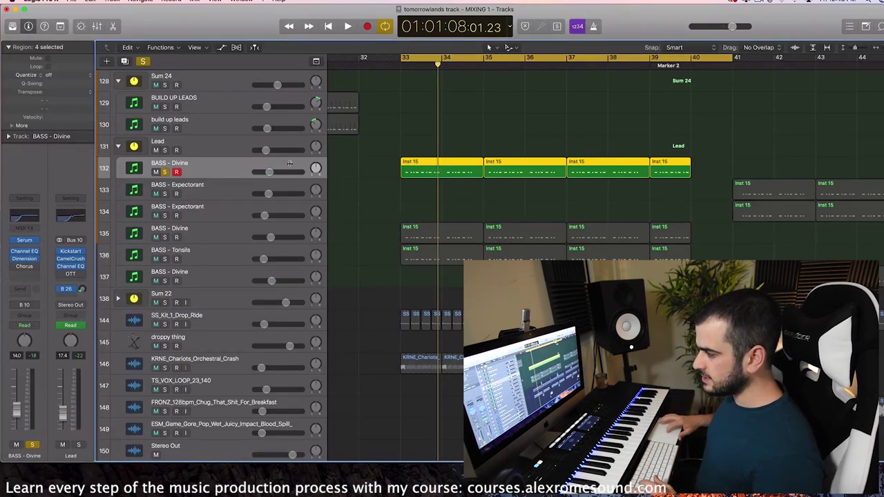
pyautogui.click(165, 172)
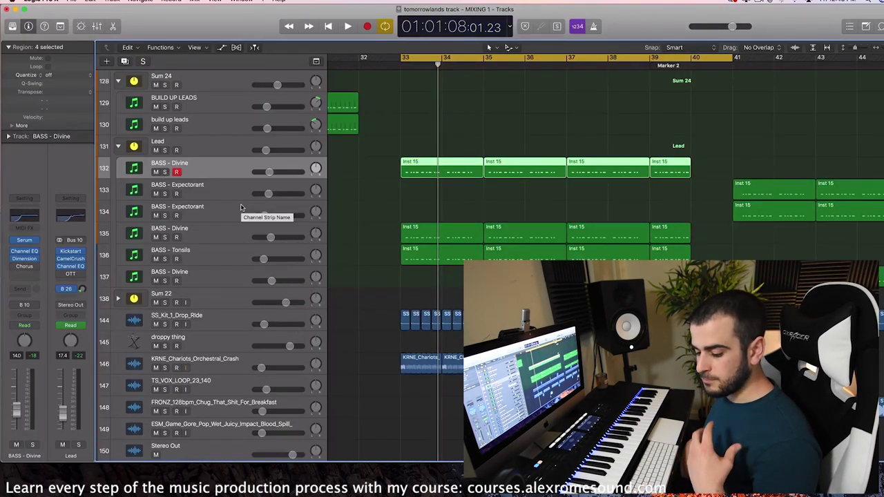
pyautogui.moveTo(418, 123); pyautogui.dragTo(664, 193)
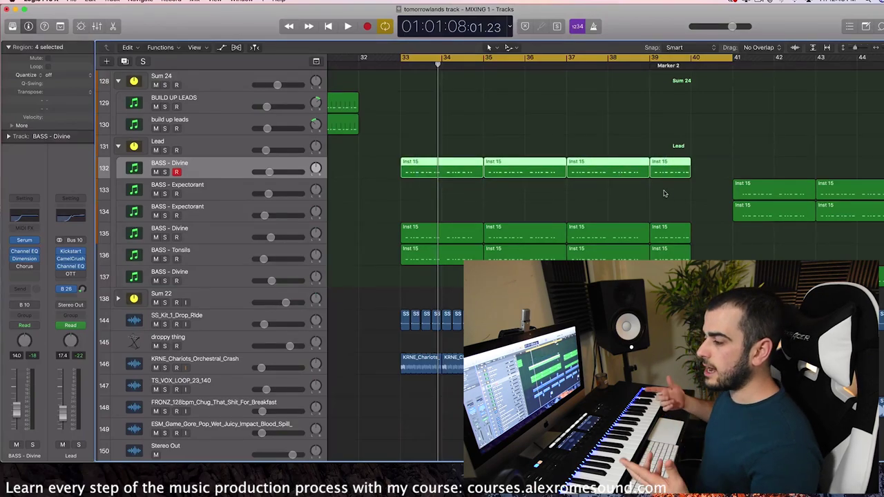
# Step: Solo the second BASS - Divine layer, track 135, and audition its Inst 15 regions in the drop
pyautogui.click(176, 237)
pyautogui.click(165, 237)
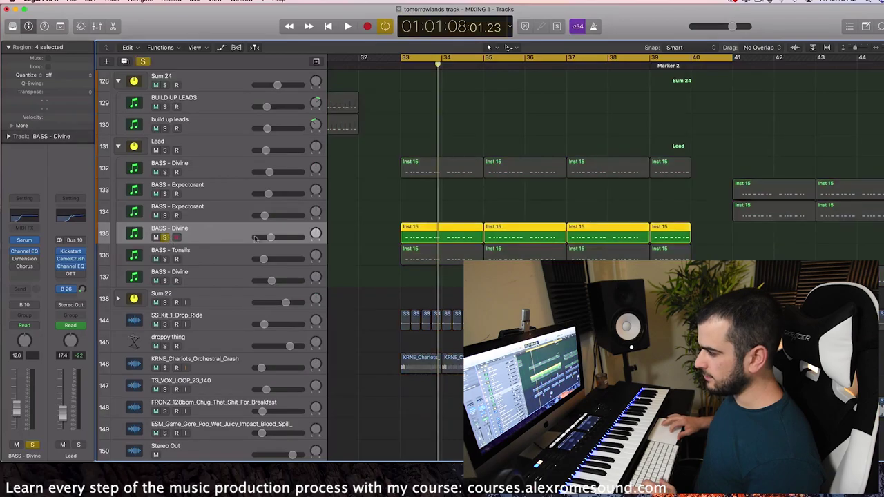
pyautogui.press('space')
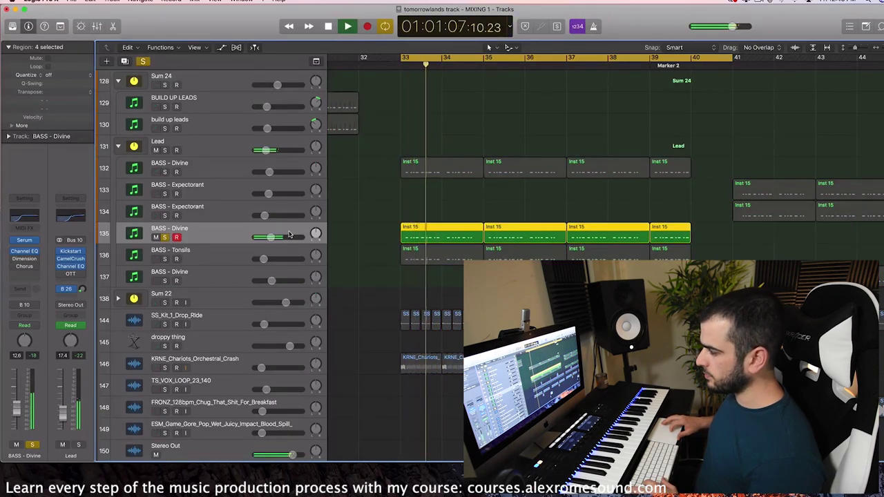
pyautogui.press('space')
pyautogui.click(212, 177)
pyautogui.click(211, 235)
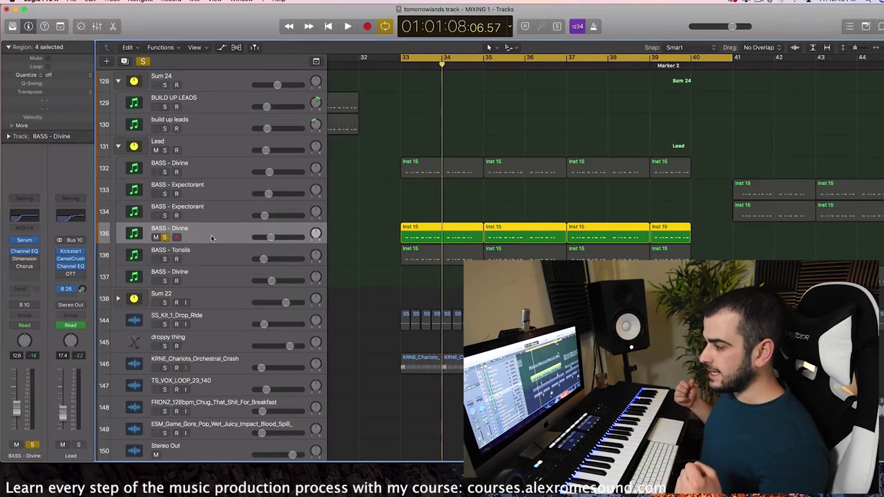
# Step: Audition the BASS - Tonsils layer, track 136, on its own in solo
pyautogui.press('Down')
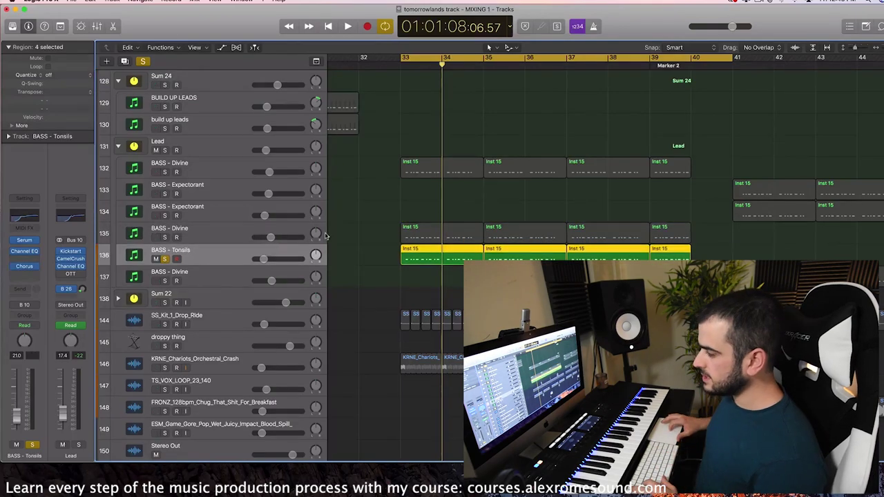
pyautogui.press('space')
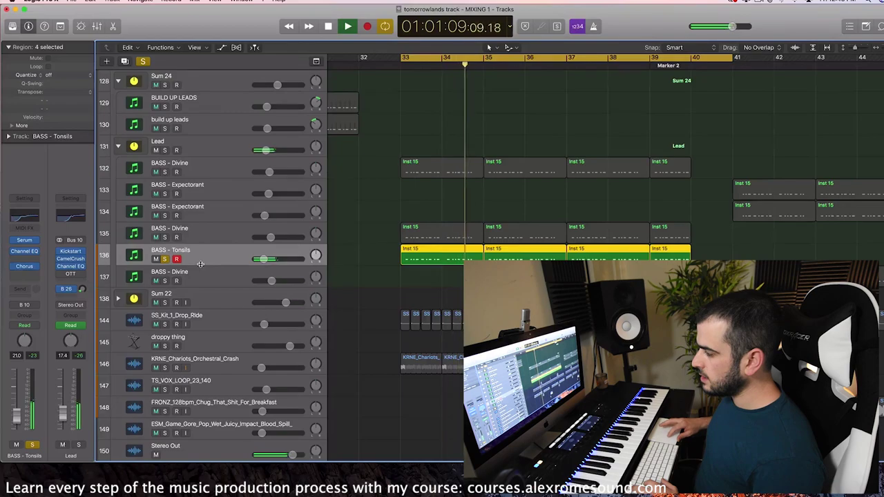
pyautogui.press('space')
# Step: Add both BASS - Divine layers, tracks 132 and 135, to the soloed BASS - Tonsils and audition all three together
pyautogui.click(165, 237)
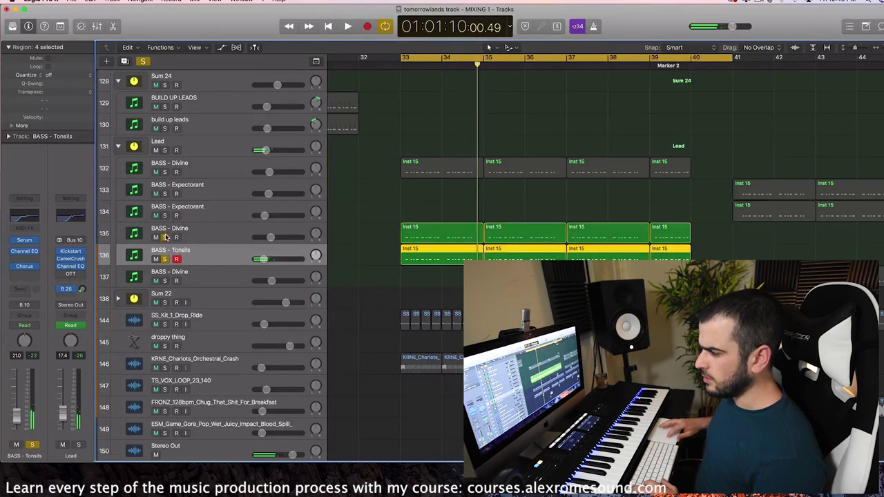
pyautogui.click(164, 172)
pyautogui.press('space')
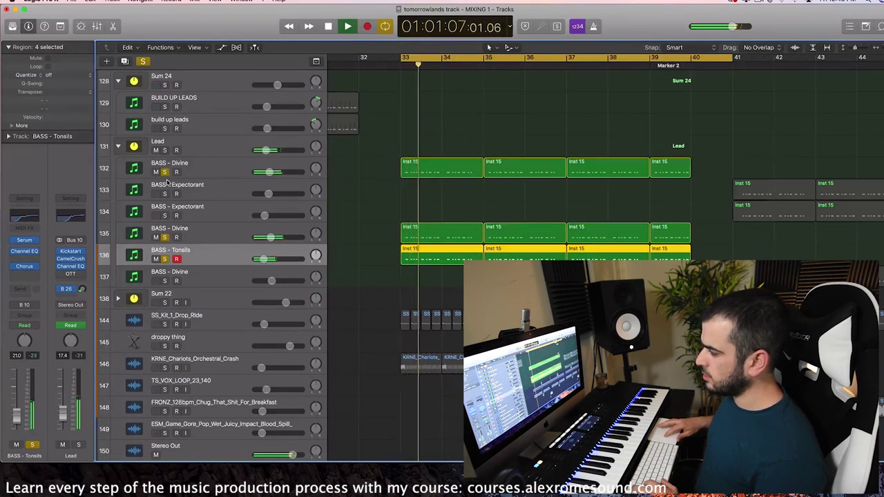
pyautogui.press('space')
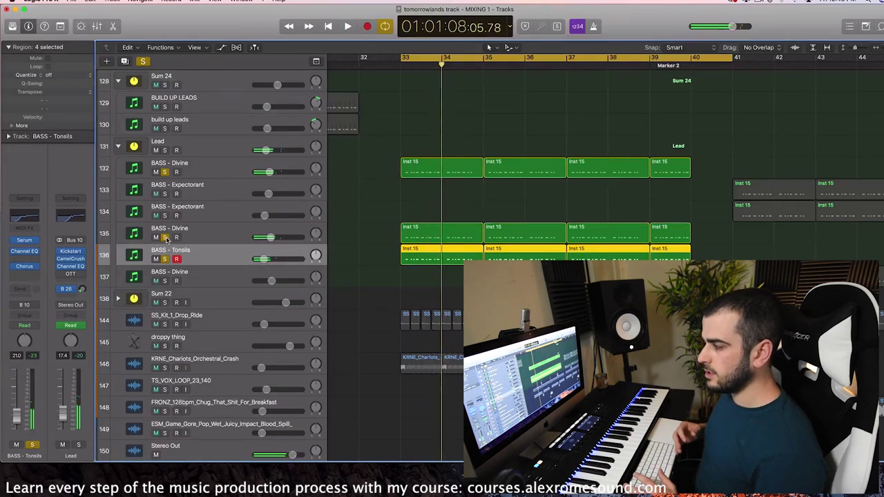
# Step: Clear the solos on both BASS - Divine layers and audition BASS - Tonsils alone again
pyautogui.click(165, 237)
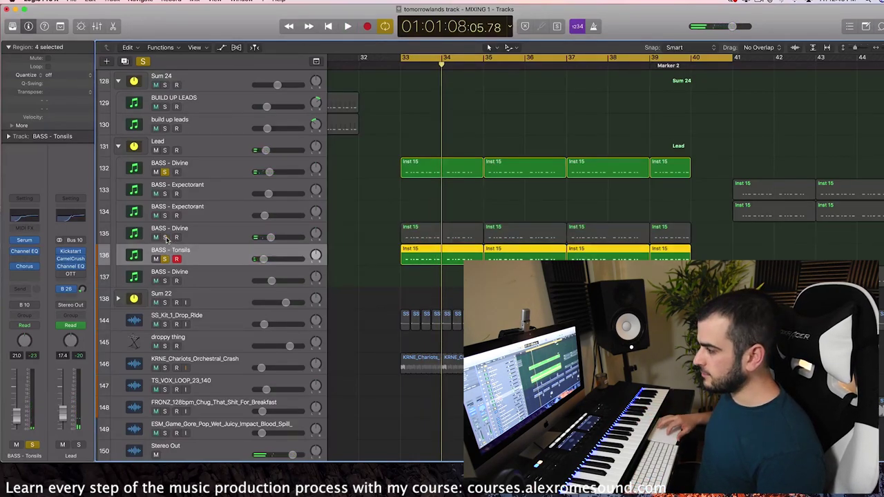
pyautogui.click(165, 172)
pyautogui.press('space')
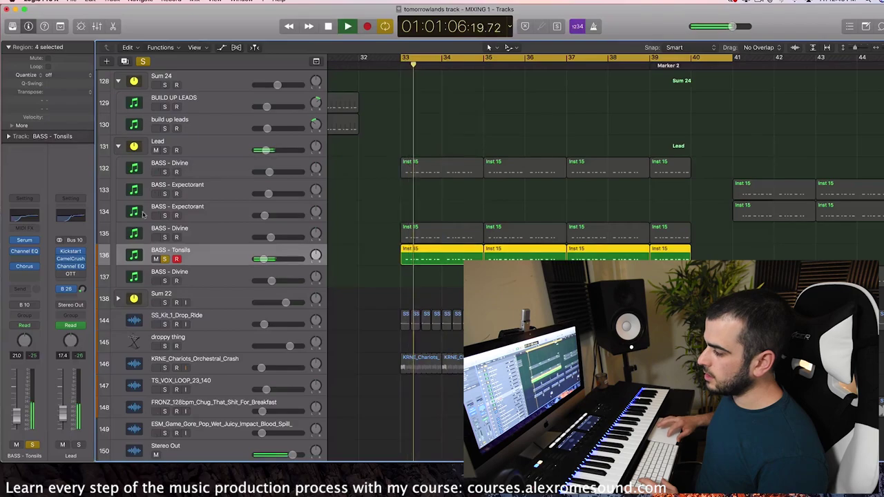
pyautogui.press('space')
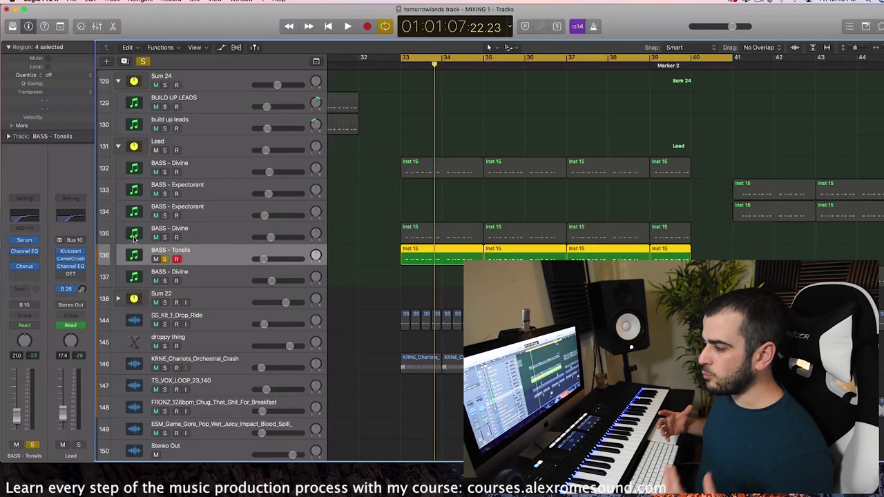
# Step: Compare the two BASS - Divine layers in solo without BASS - Tonsils and with it added back
pyautogui.click(165, 259)
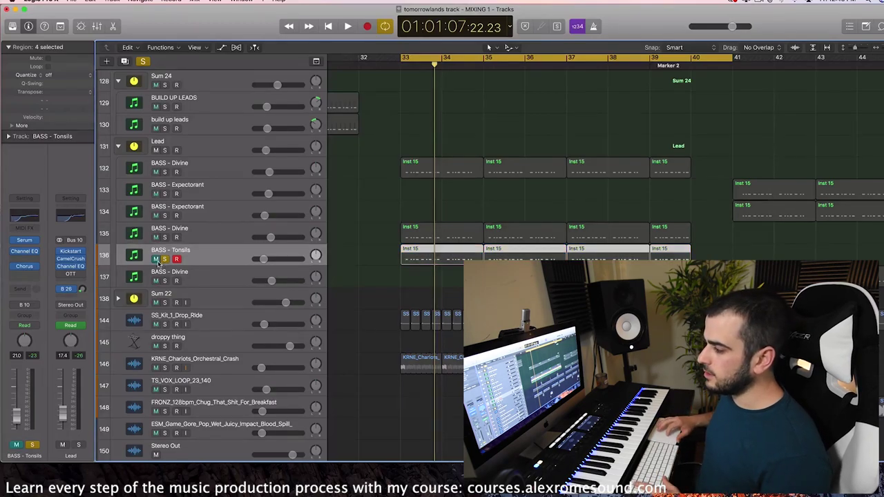
pyautogui.click(165, 237)
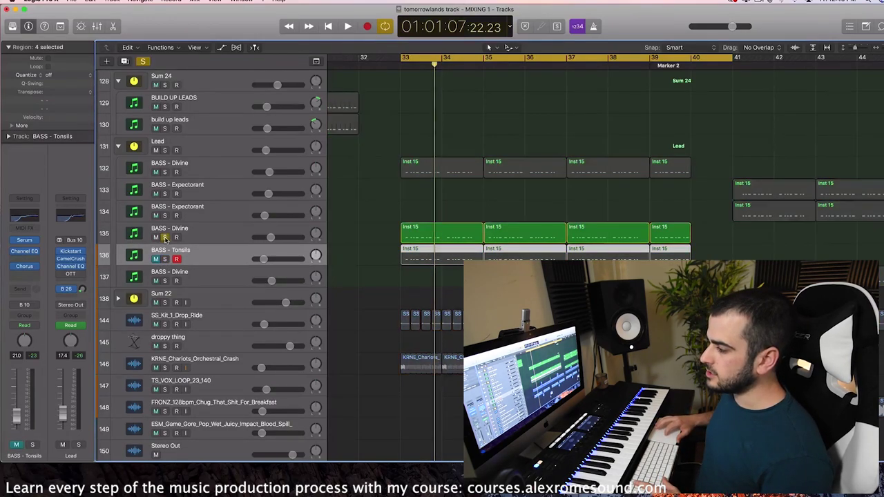
pyautogui.click(164, 172)
pyautogui.press('space')
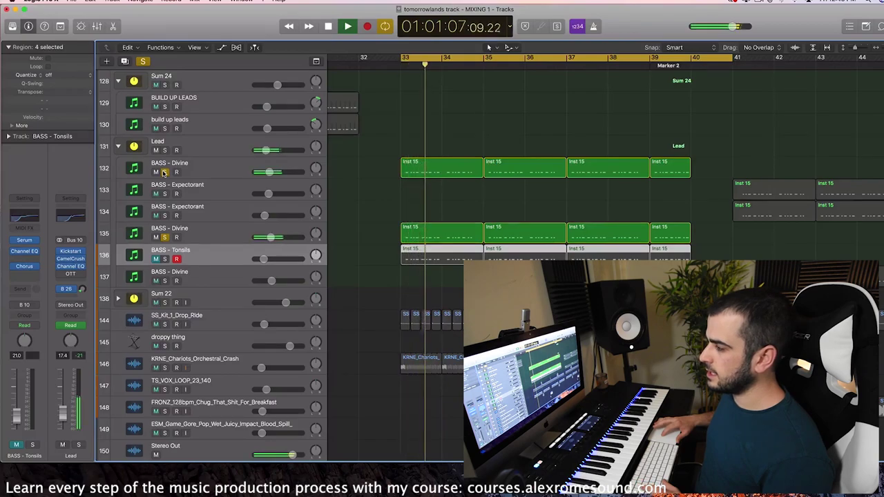
pyautogui.click(165, 259)
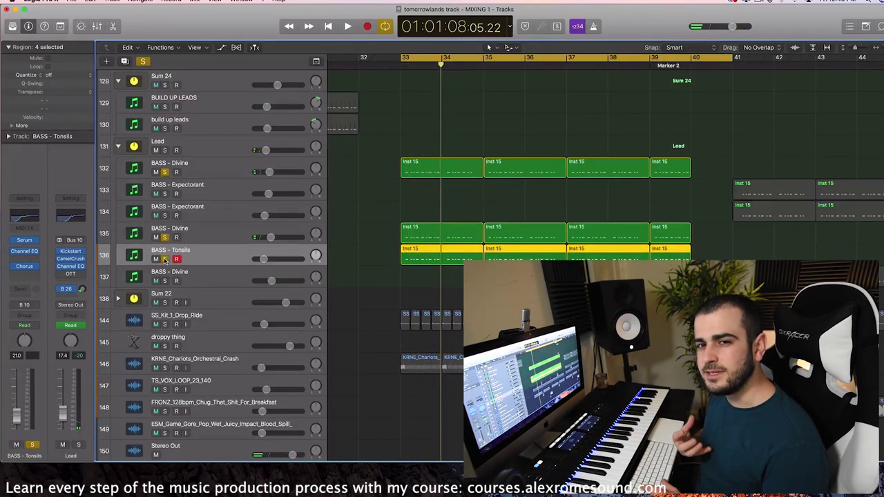
pyautogui.press('space')
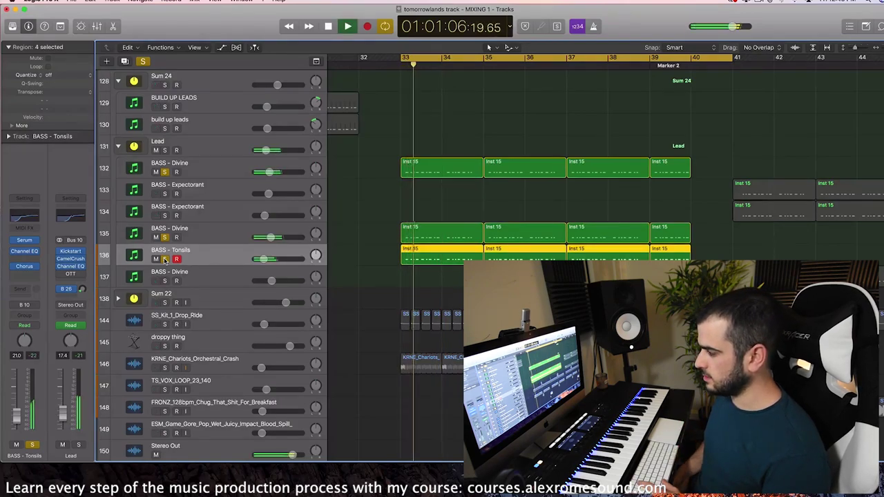
pyautogui.press('space')
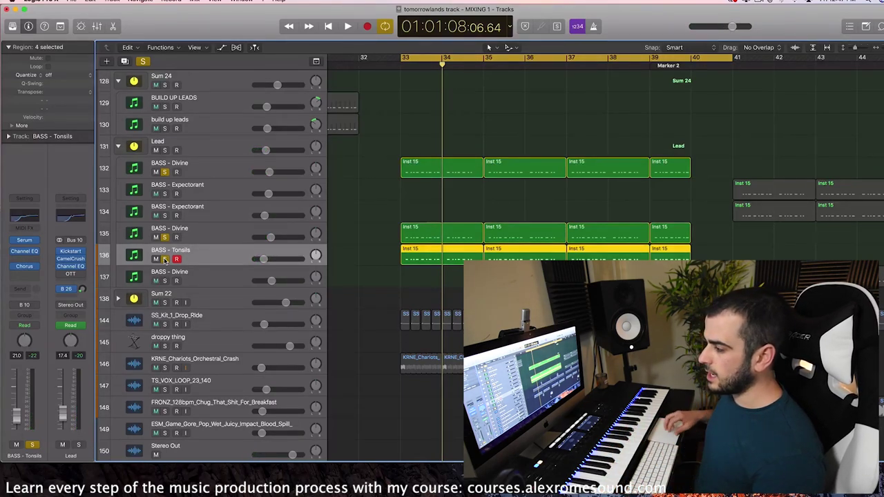
# Step: Clear the solos on BASS - Tonsils and both BASS - Divine layers in the Lead group
pyautogui.click(164, 259)
pyautogui.click(165, 237)
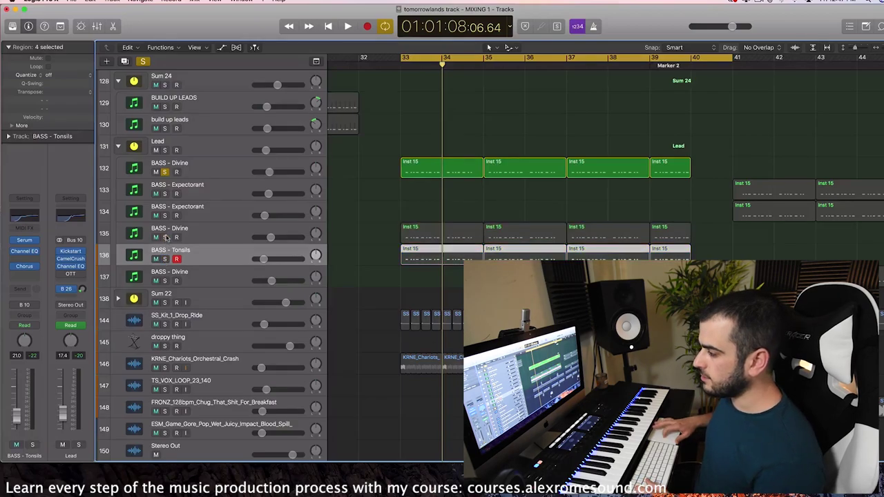
pyautogui.click(164, 172)
pyautogui.scroll(-2, 234, 223)
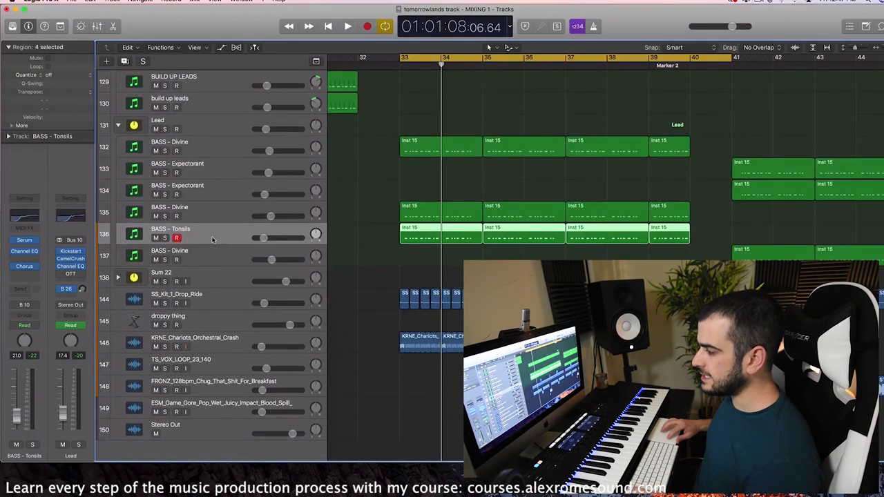
pyautogui.moveTo(362, 149); pyautogui.dragTo(669, 239)
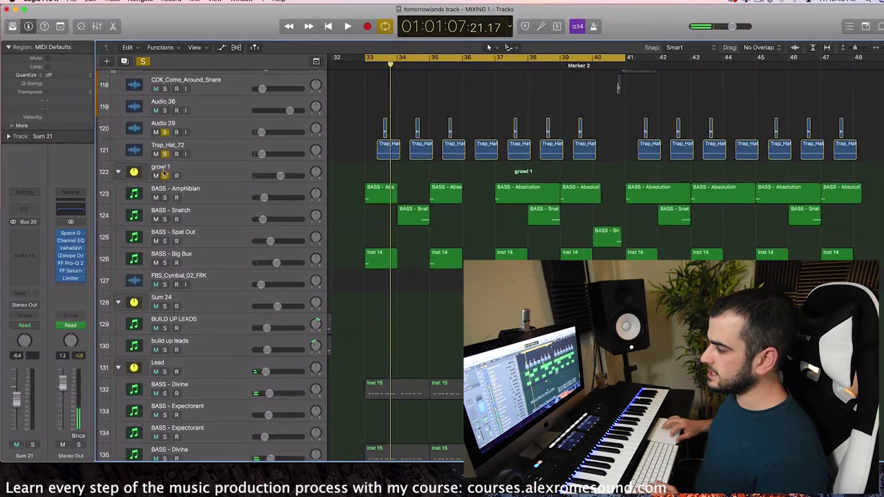
# Step: Clear the remaining solos on the growl, hat, snare, BASS and kick tracks, leaving only KRNE_Chariots_Orchestral_Crash soloed
pyautogui.scroll(10, 164, 166)
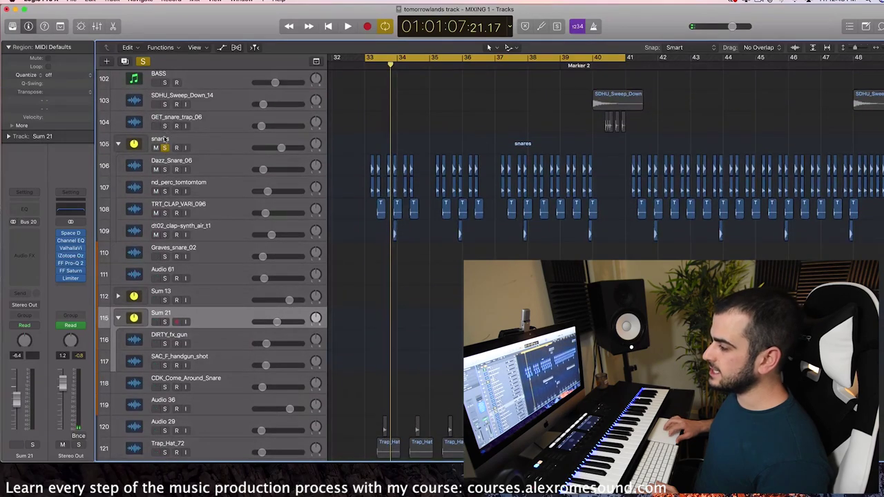
pyautogui.scroll(8, 164, 277)
pyautogui.click(164, 413)
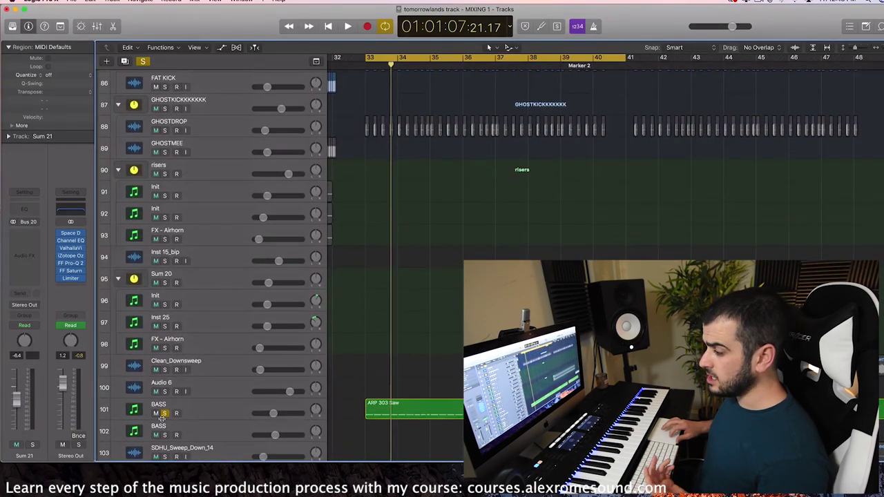
pyautogui.click(165, 413)
pyautogui.scroll(6, 157, 264)
pyautogui.click(165, 248)
pyautogui.scroll(3, 224, 278)
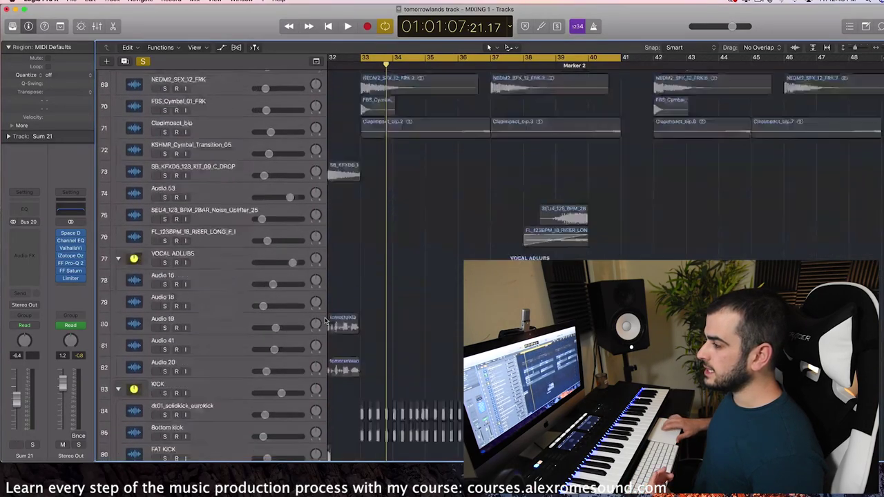
# Step: Audition KRNE_Chariots_Orchestral_Crash in solo, then clear its solo and play the drop with the full mix
pyautogui.scroll(-20, 303, 332)
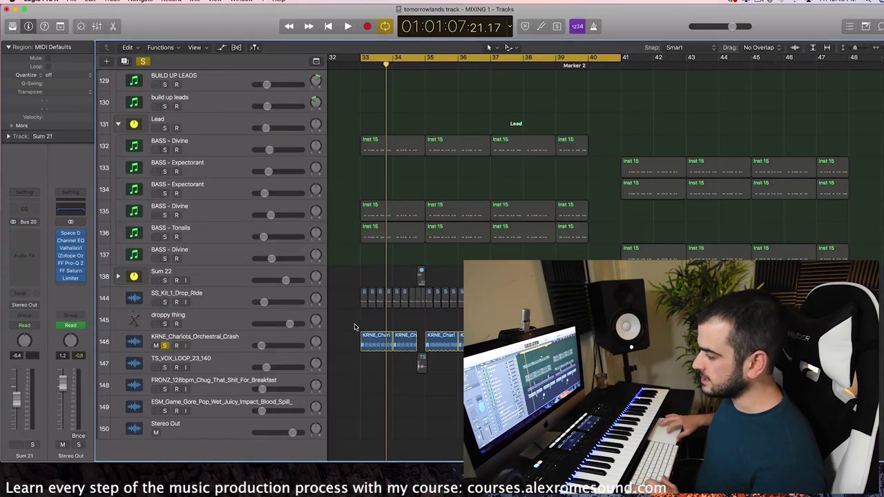
pyautogui.click(168, 351)
pyautogui.press('space')
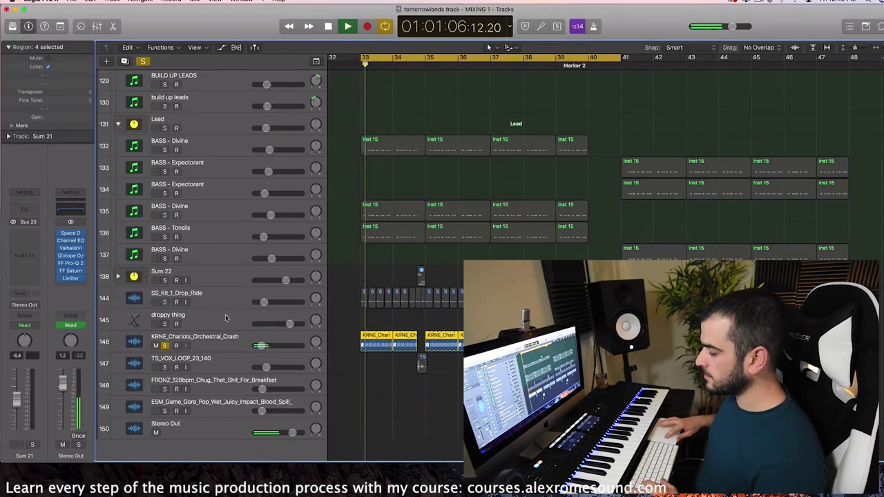
pyautogui.press('space')
pyautogui.click(164, 345)
pyautogui.moveTo(345, 319); pyautogui.dragTo(438, 343)
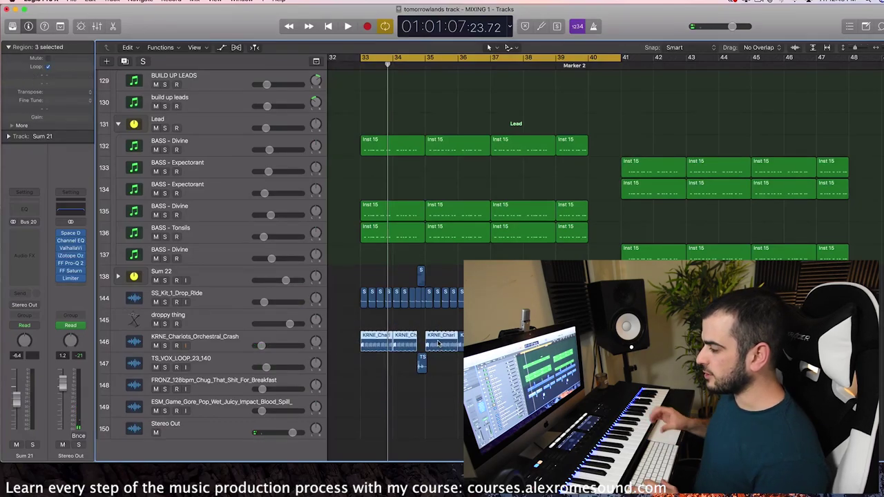
pyautogui.press('space')
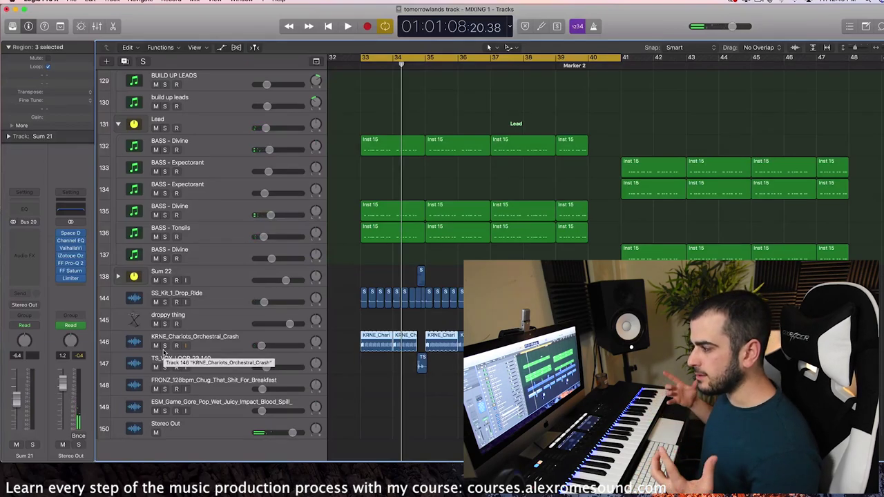
# Step: Select the KRNE_Chariots_Orchestral_Crash track and its drop regions, then the SS_Kit_1_Drop_Ride track
pyautogui.click(217, 348)
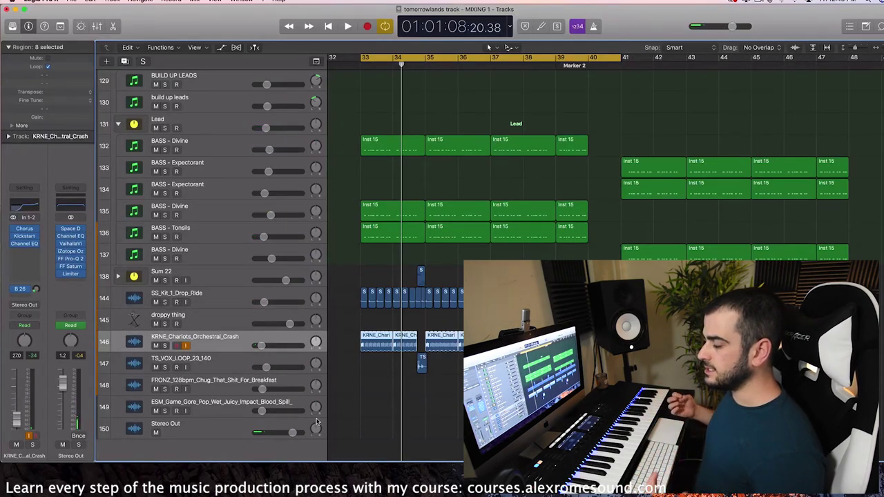
pyautogui.moveTo(348, 341); pyautogui.dragTo(511, 322)
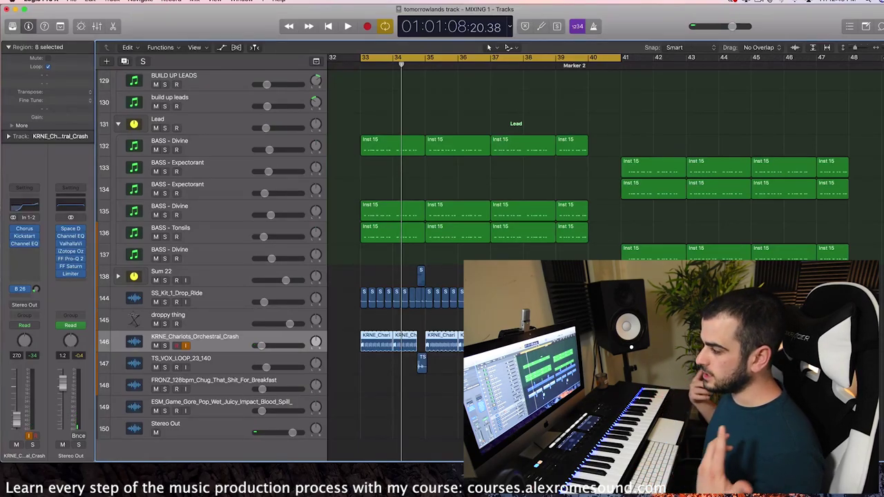
pyautogui.scroll(1, 384, 338)
pyautogui.moveTo(358, 332); pyautogui.dragTo(394, 333)
pyautogui.scroll(3, 393, 333)
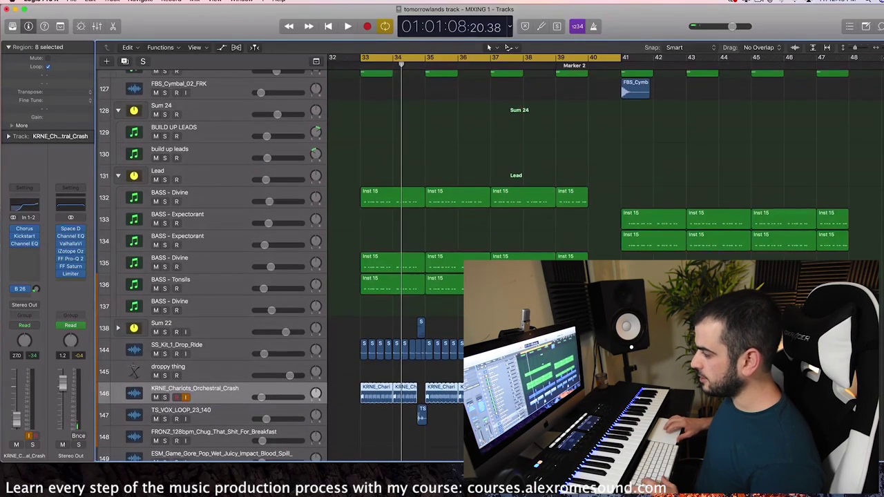
pyautogui.moveTo(350, 372); pyautogui.dragTo(595, 388)
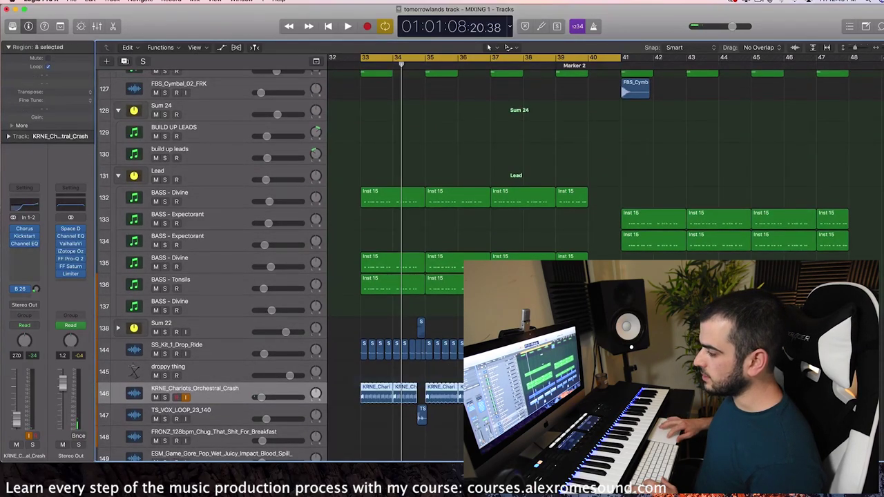
pyautogui.click(306, 350)
# Step: Solo the FX group, select its regions in the first half of the drop and audition them together
pyautogui.scroll(20, 185, 277)
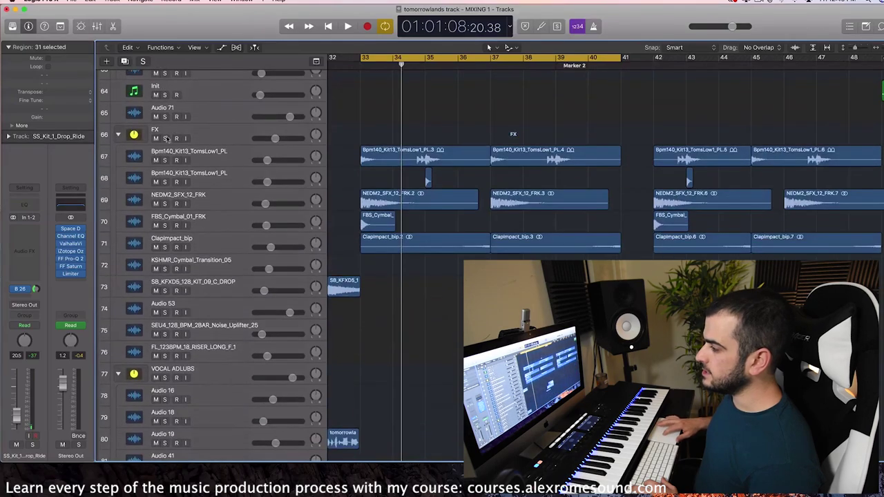
pyautogui.click(165, 138)
pyautogui.click(378, 130)
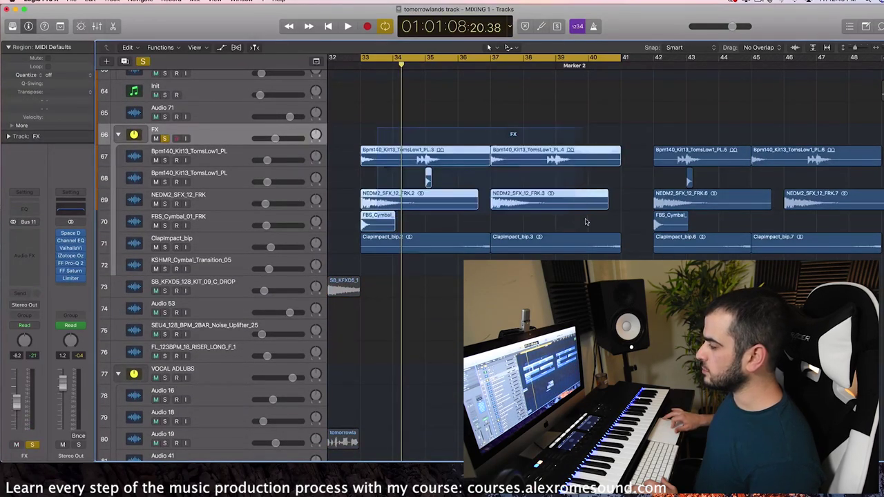
pyautogui.hotkey('shift', 'space')
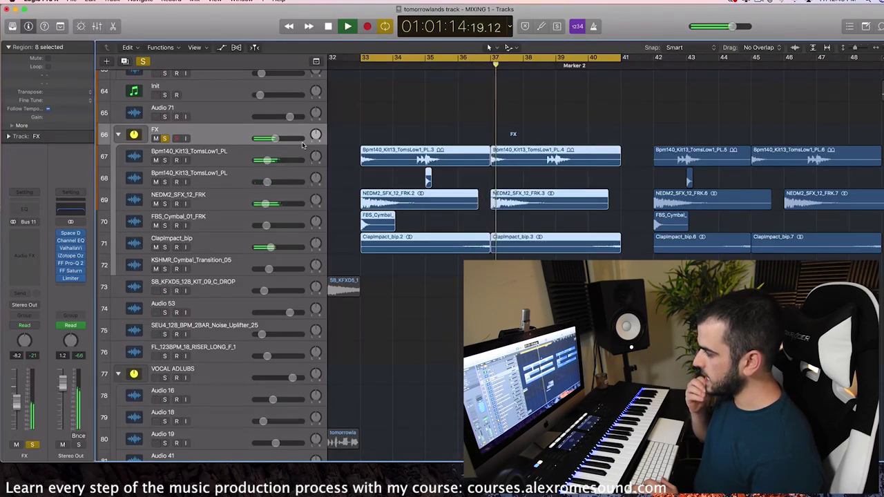
pyautogui.press('space')
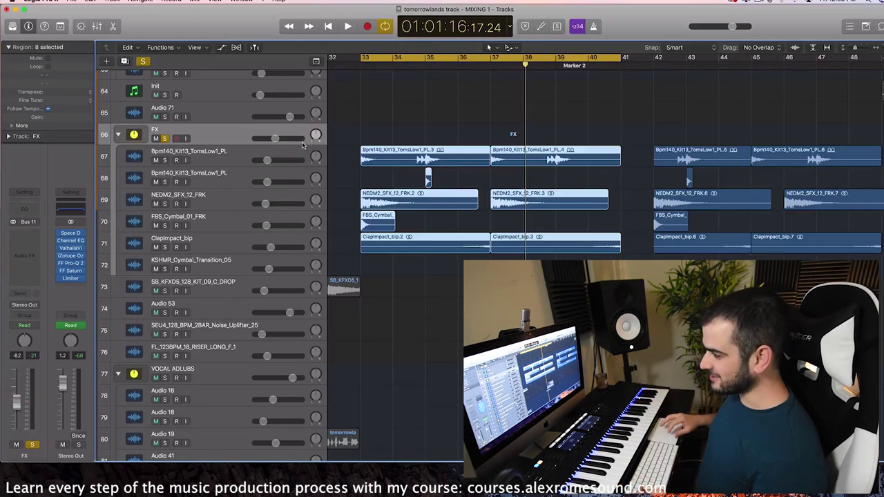
# Step: Solo the first Bpm140_Kit13_TomsLow1_PL track in place of the FX group and audition it
pyautogui.click(216, 158)
pyautogui.click(165, 159)
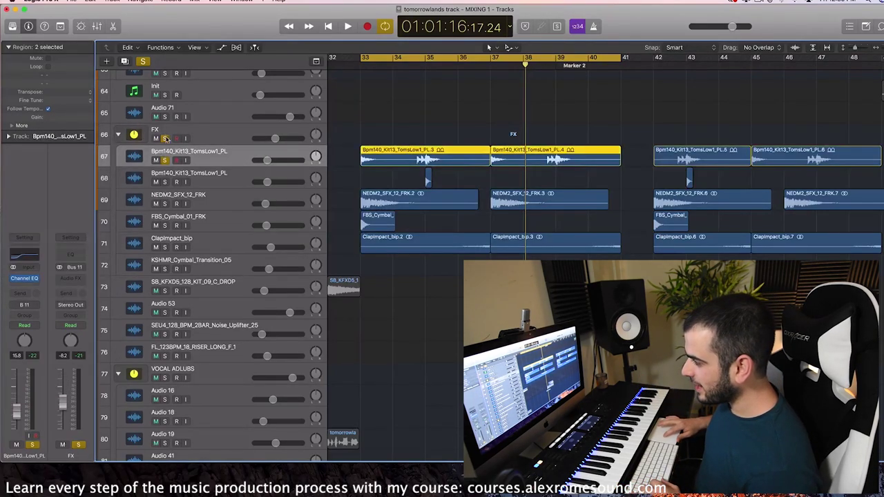
pyautogui.click(170, 132)
pyautogui.click(165, 138)
pyautogui.press('space')
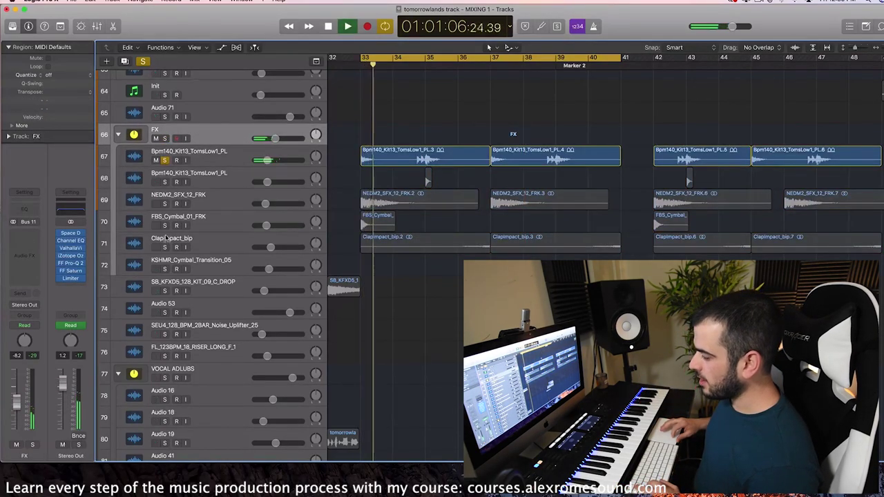
pyautogui.press('space')
# Step: Select the two tom regions of track 67 in the first half of the drop and audition them again
pyautogui.click(209, 159)
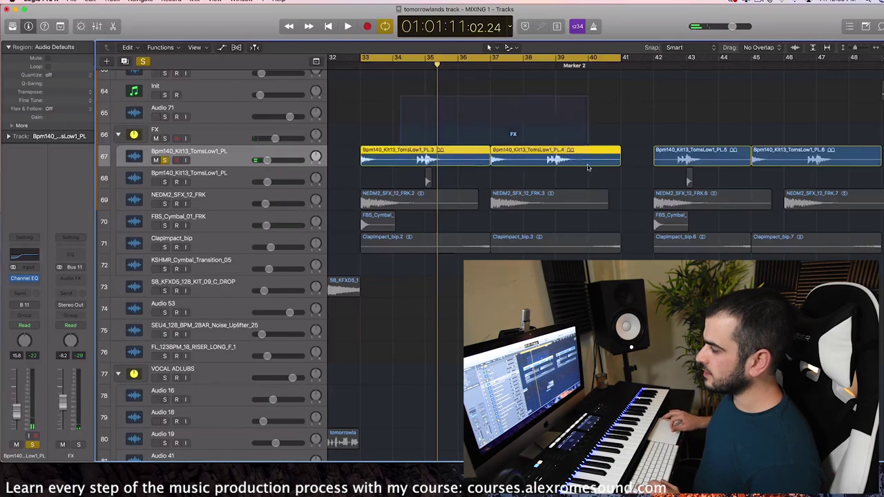
pyautogui.moveTo(410, 101); pyautogui.dragTo(562, 161)
pyautogui.moveTo(376, 99); pyautogui.dragTo(613, 158)
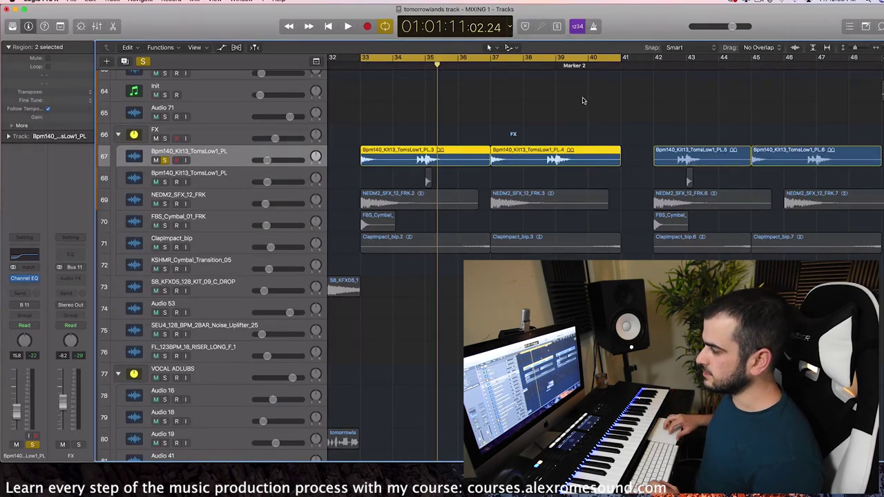
pyautogui.press('space')
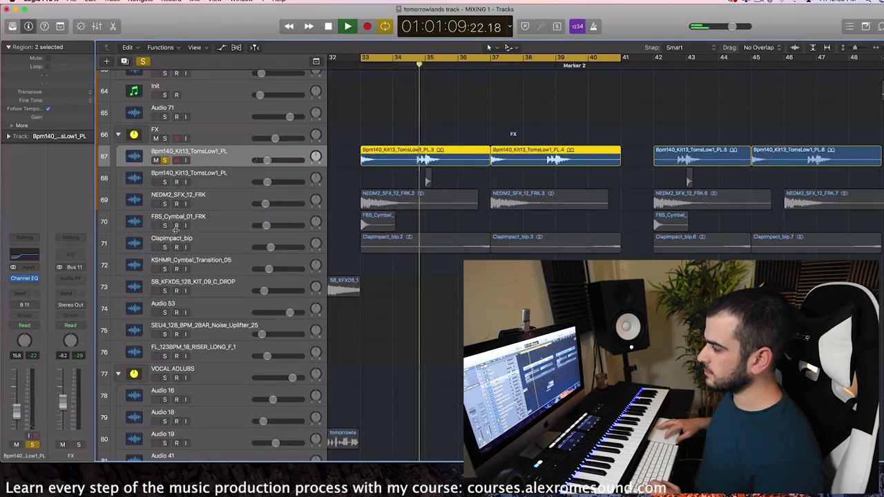
pyautogui.press('space')
# Step: Audition track 68 in solo instead of track 67 with the cycle set to bars 35–39, and clear its solo
pyautogui.click(164, 181)
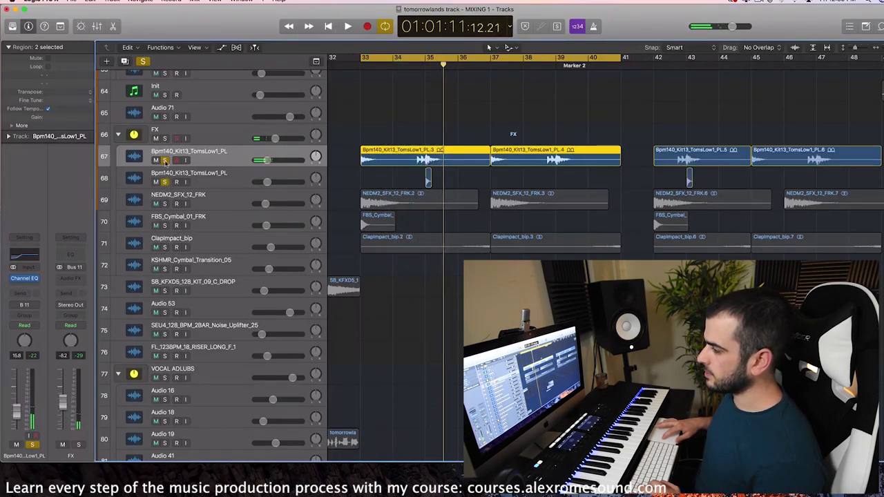
pyautogui.click(164, 161)
pyautogui.moveTo(424, 59); pyautogui.dragTo(556, 60)
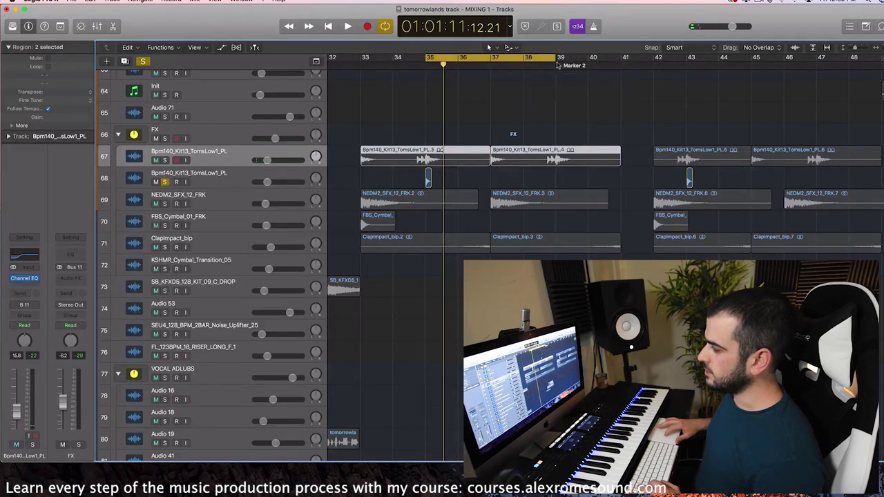
pyautogui.press('space')
pyautogui.press('space')
pyautogui.click(164, 182)
# Step: Set the cycle to bars 33–37, audition NEDM2_SFX_12_FRK in solo and clear its solo
pyautogui.scroll(-1, 301, 216)
pyautogui.moveTo(365, 60); pyautogui.dragTo(490, 59)
pyautogui.click(440, 157)
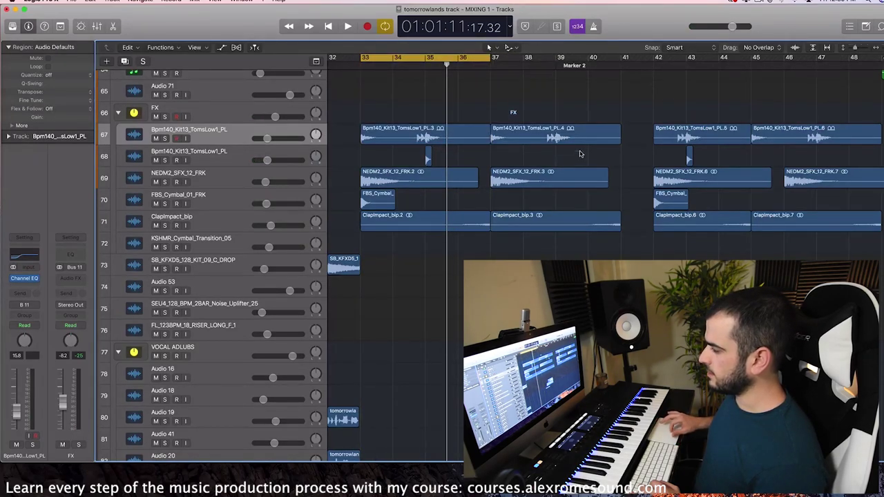
pyautogui.click(228, 162)
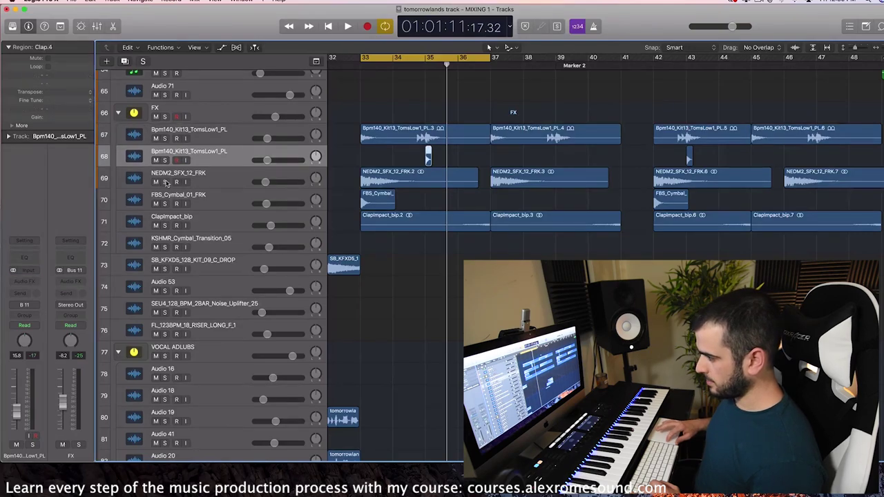
pyautogui.click(164, 182)
pyautogui.press('space')
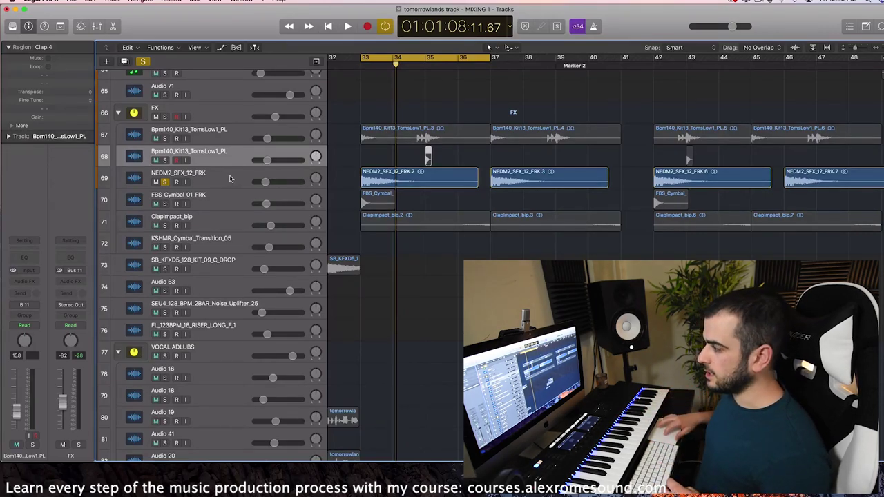
pyautogui.click(393, 181)
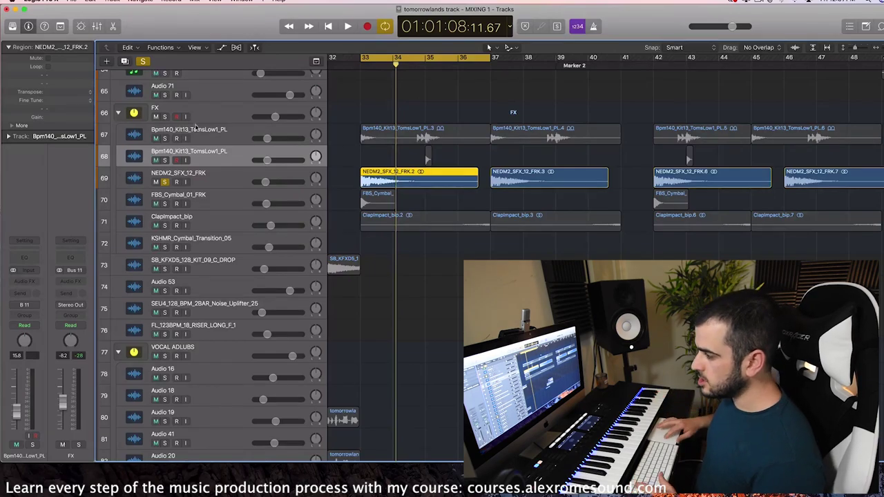
pyautogui.click(166, 182)
# Step: Audition the FBS_Cymbal_01_FRK cymbal in solo at the start of the drop and clear its solo
pyautogui.click(176, 198)
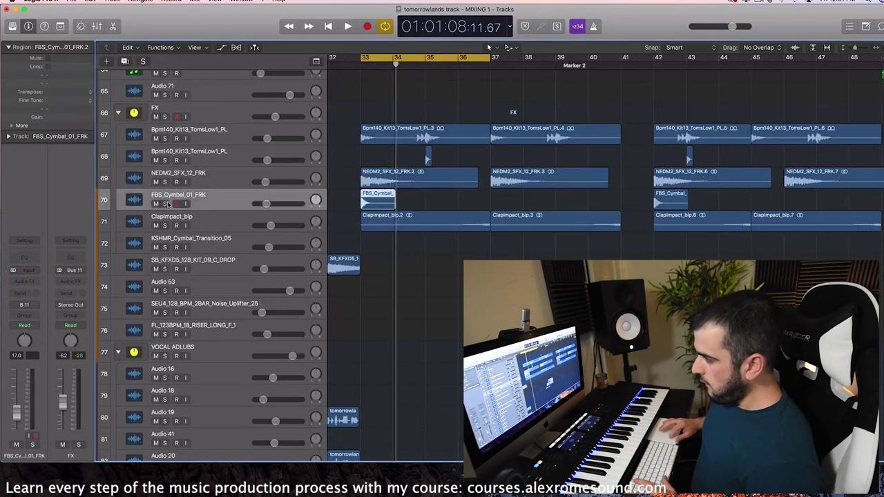
pyautogui.click(164, 204)
pyautogui.moveTo(337, 203); pyautogui.dragTo(400, 203)
pyautogui.press('space')
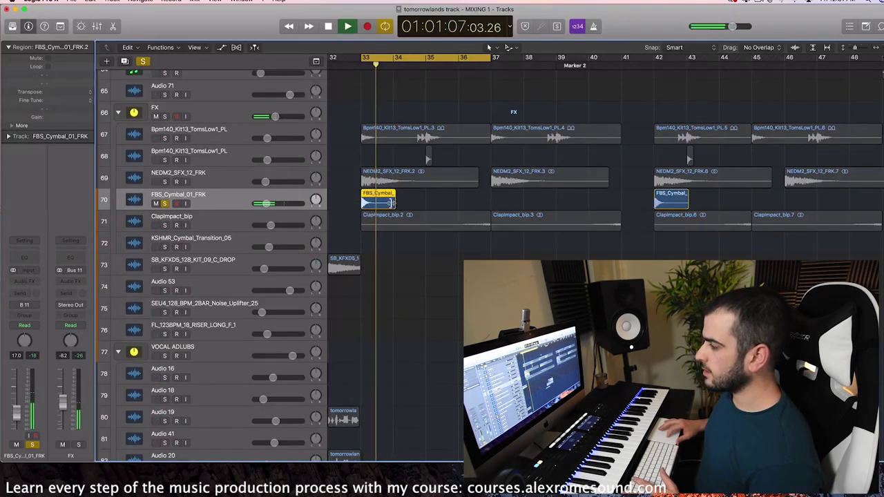
pyautogui.press('space')
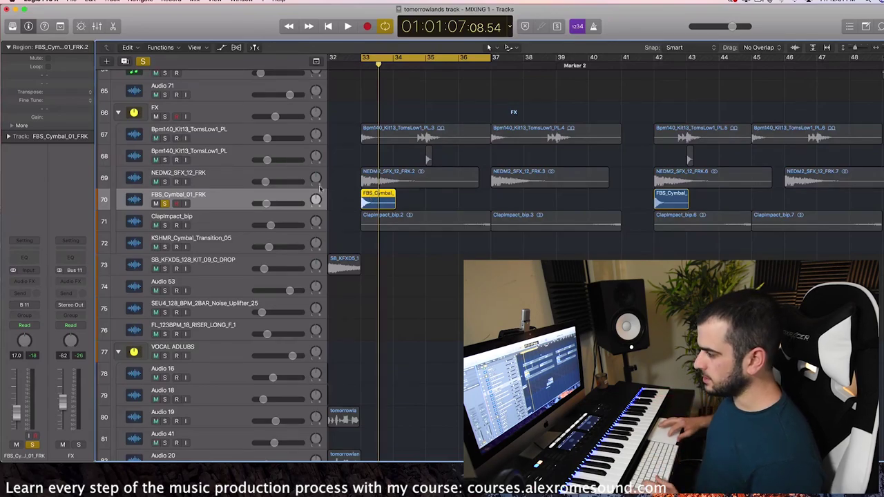
pyautogui.click(165, 203)
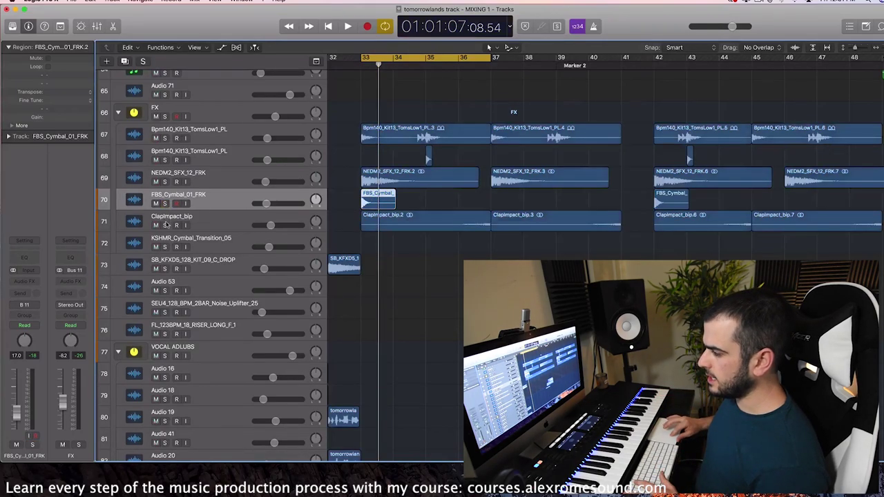
# Step: Audition Clapimpact_bip with the cycle set to bars 36–41, and select the FX regions around it
pyautogui.click(165, 226)
pyautogui.moveTo(464, 57); pyautogui.dragTo(619, 57)
pyautogui.press('space')
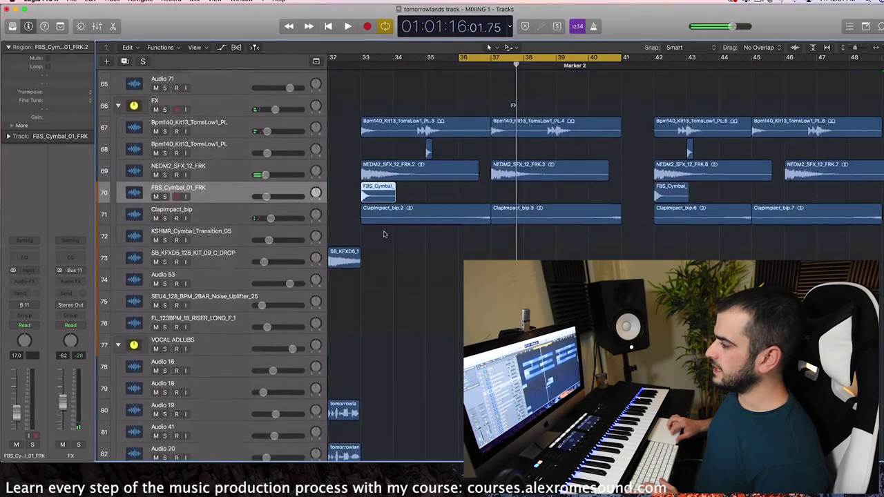
pyautogui.scroll(-1, 384, 234)
pyautogui.moveTo(396, 251); pyautogui.dragTo(590, 113)
pyautogui.scroll(-20, 405, 226)
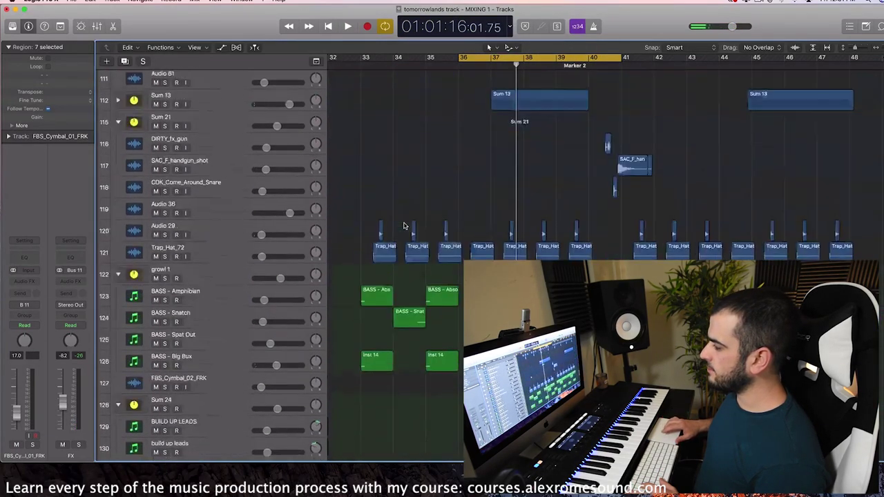
pyautogui.scroll(-10, 404, 226)
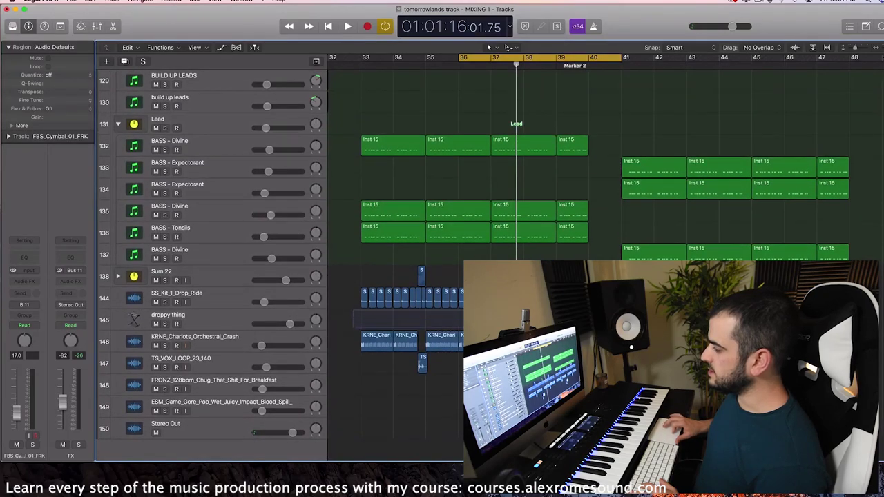
pyautogui.moveTo(594, 325); pyautogui.dragTo(621, 341)
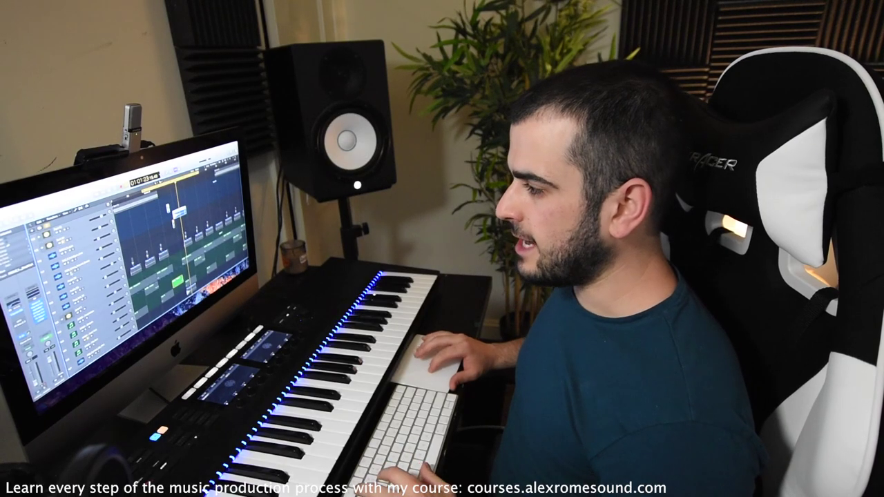
pyautogui.scroll(-10, 181, 232)
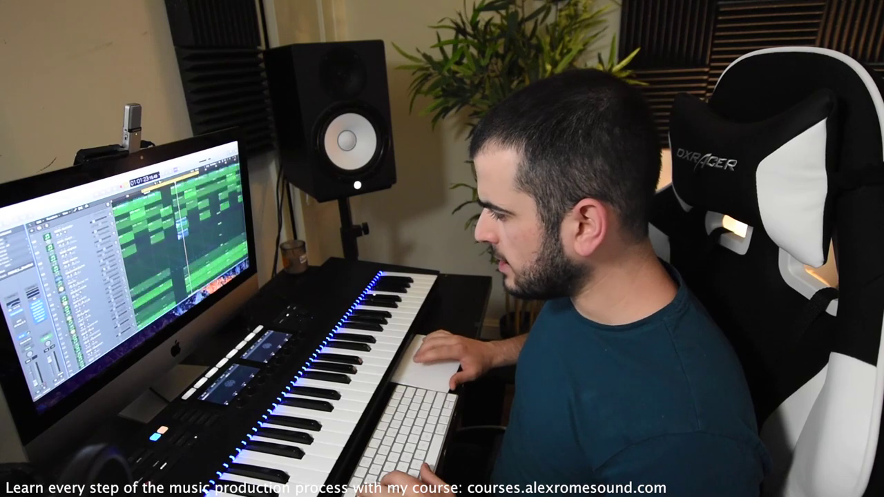
pyautogui.scroll(-5, 181, 232)
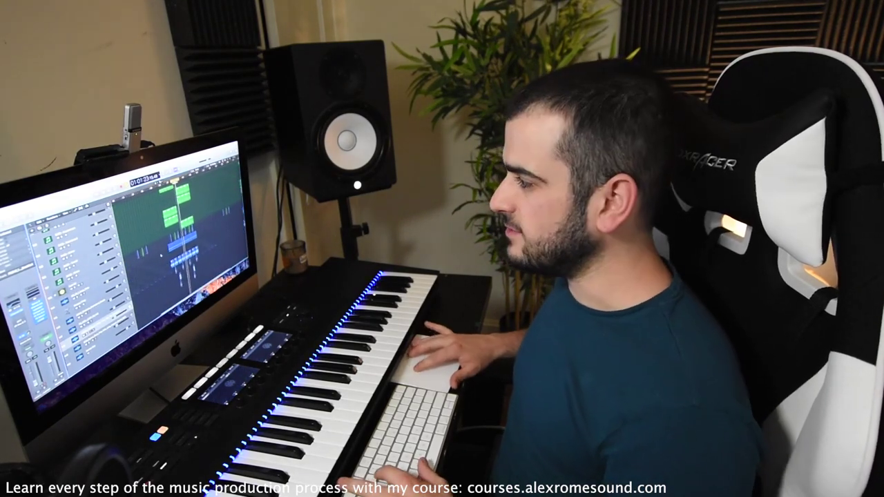
pyautogui.scroll(5, 162, 256)
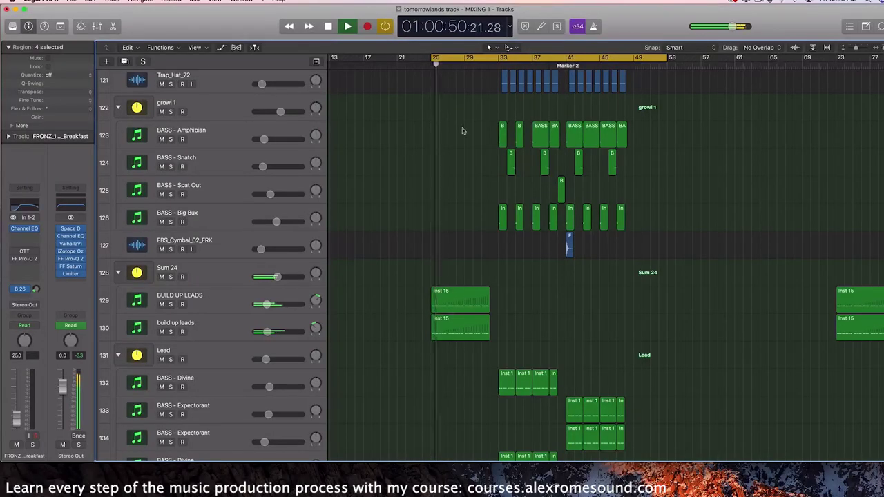
# Step: Review all tracks together at reduced track height while the arrangement plays from the build-up at bar 25 through the drop
pyautogui.scroll(10, 481, 158)
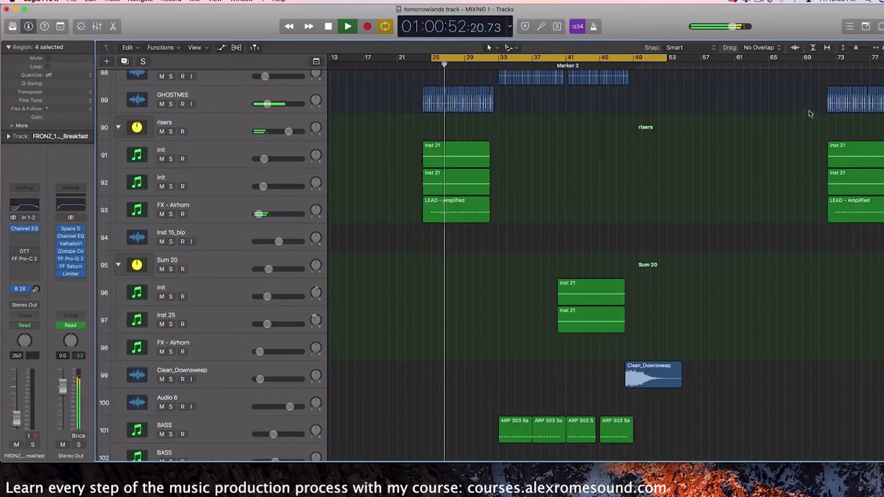
pyautogui.moveTo(857, 49); pyautogui.dragTo(812, 51)
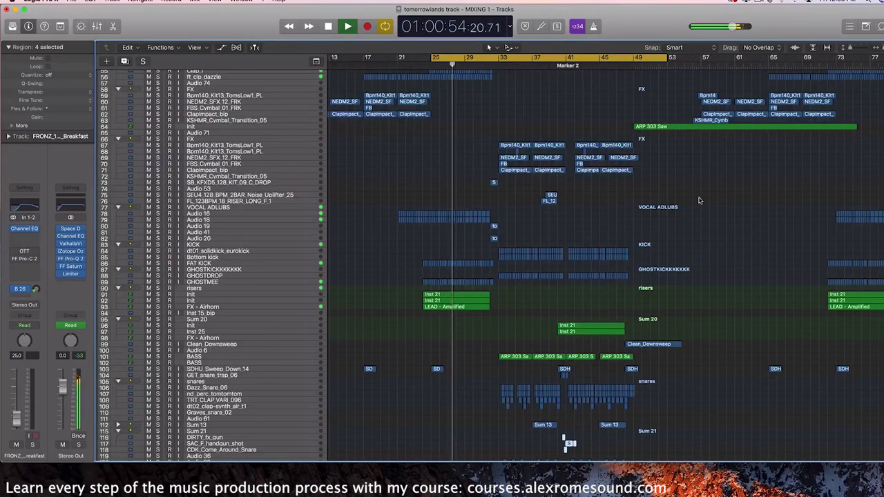
pyautogui.scroll(-4, 699, 201)
pyautogui.click(687, 223)
pyautogui.scroll(-4, 687, 224)
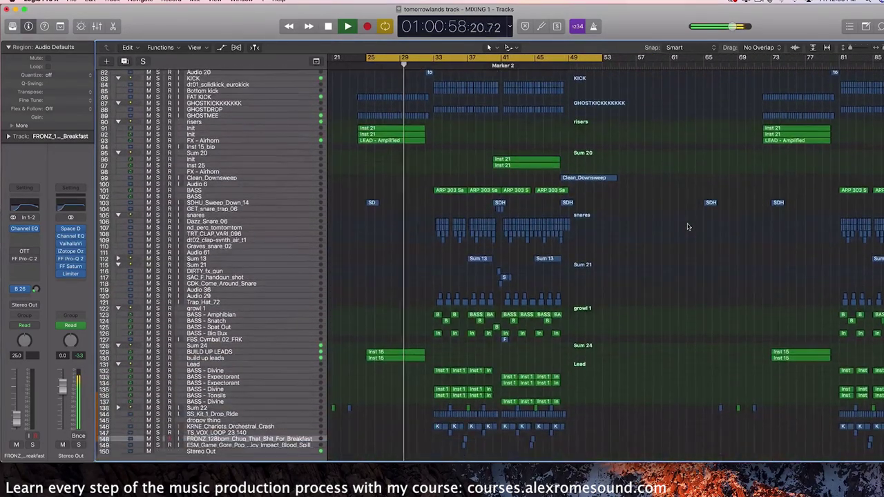
pyautogui.scroll(10, 687, 227)
pyautogui.scroll(14, 687, 227)
pyautogui.scroll(-10, 521, 228)
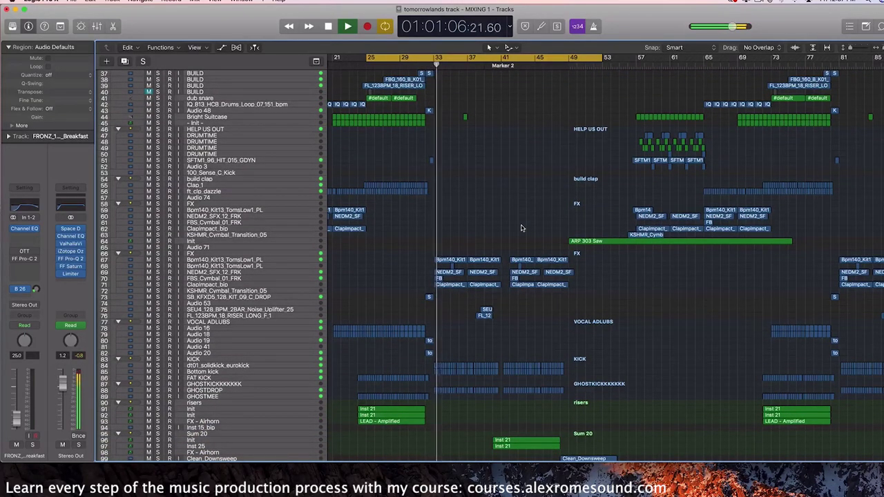
pyautogui.scroll(-3, 521, 228)
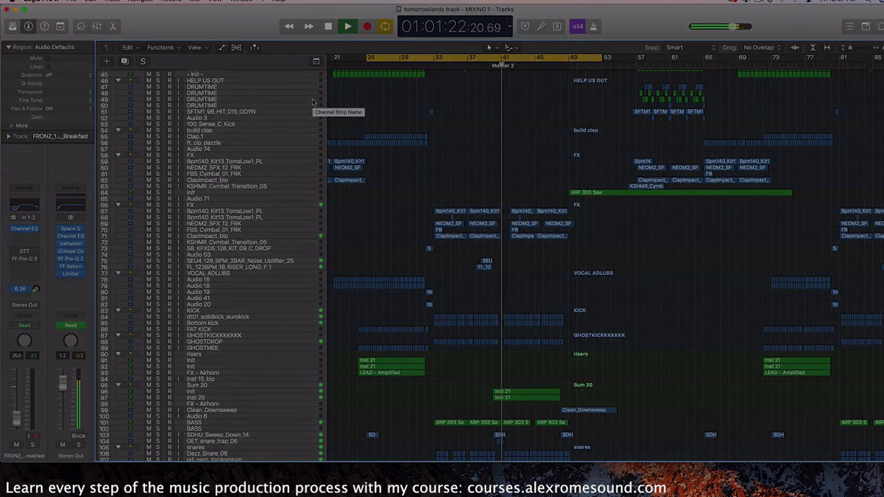
pyautogui.click(757, 3)
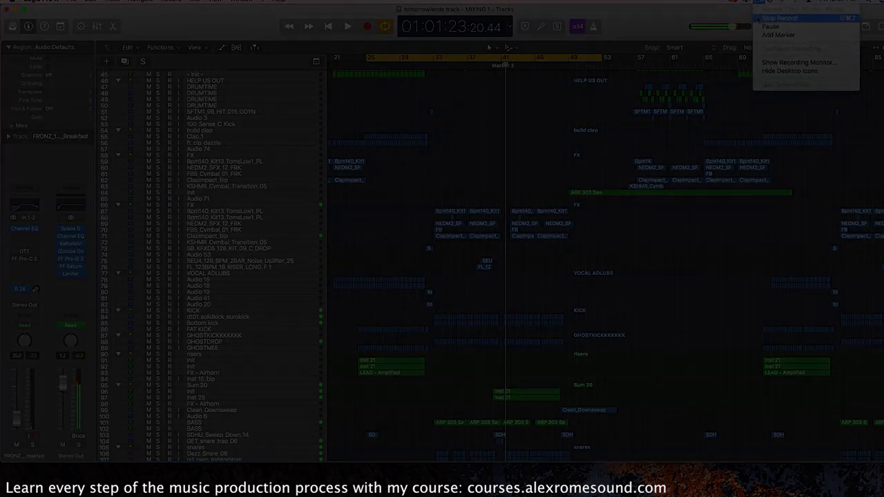